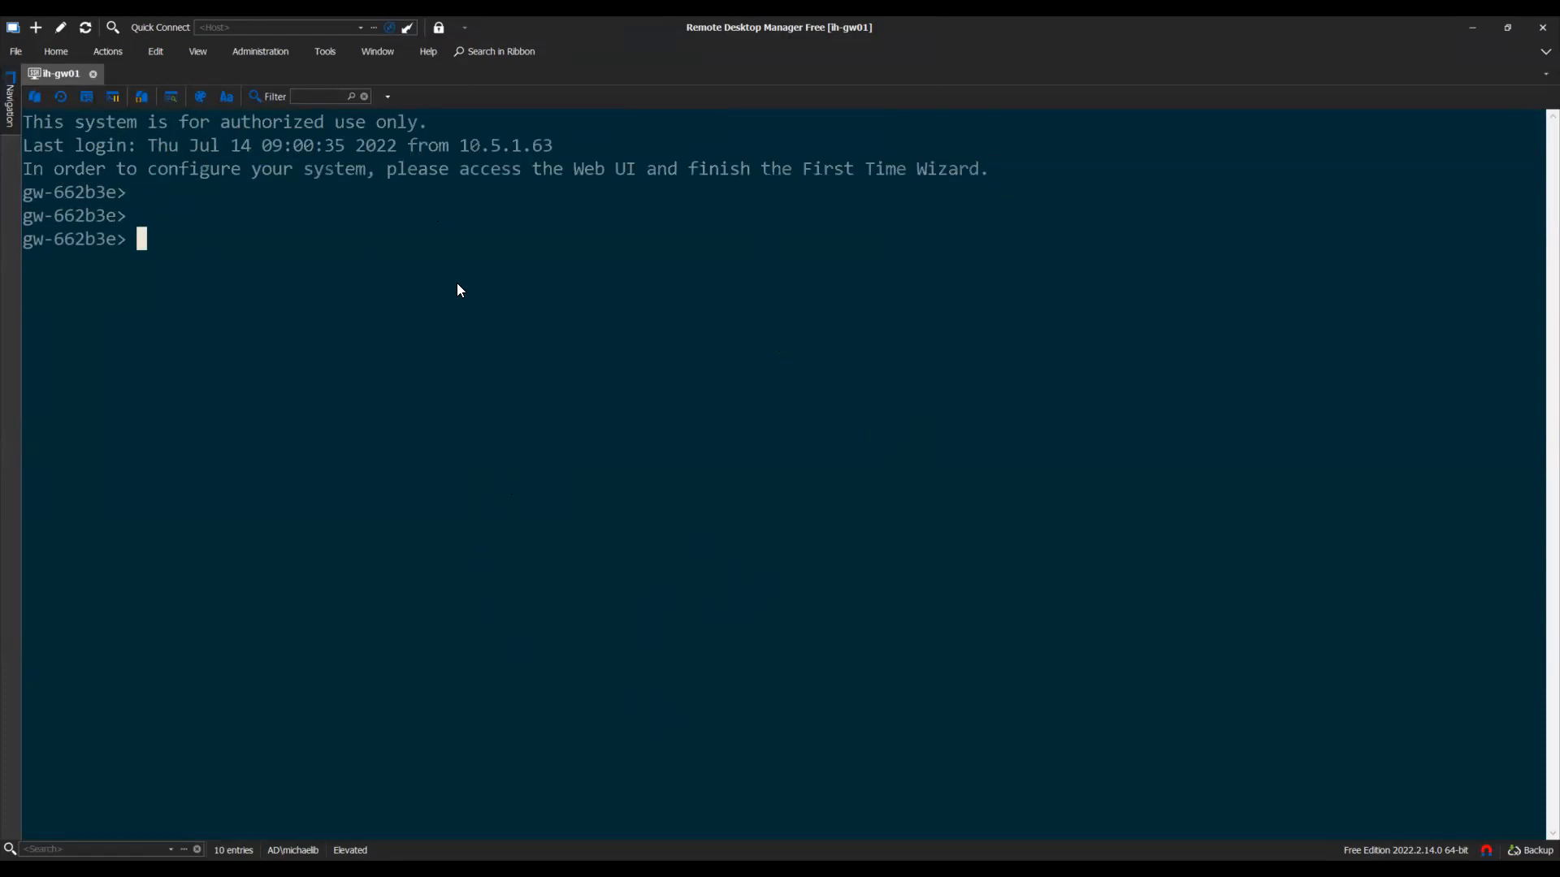
Enter expert mode with the expert password and list files with ls -lh, highlighting cfg_sys_template
{"action": "type", "text": "expert"}
{"action": "key", "text": "Return"}
{"action": "key", "text": "Return"}
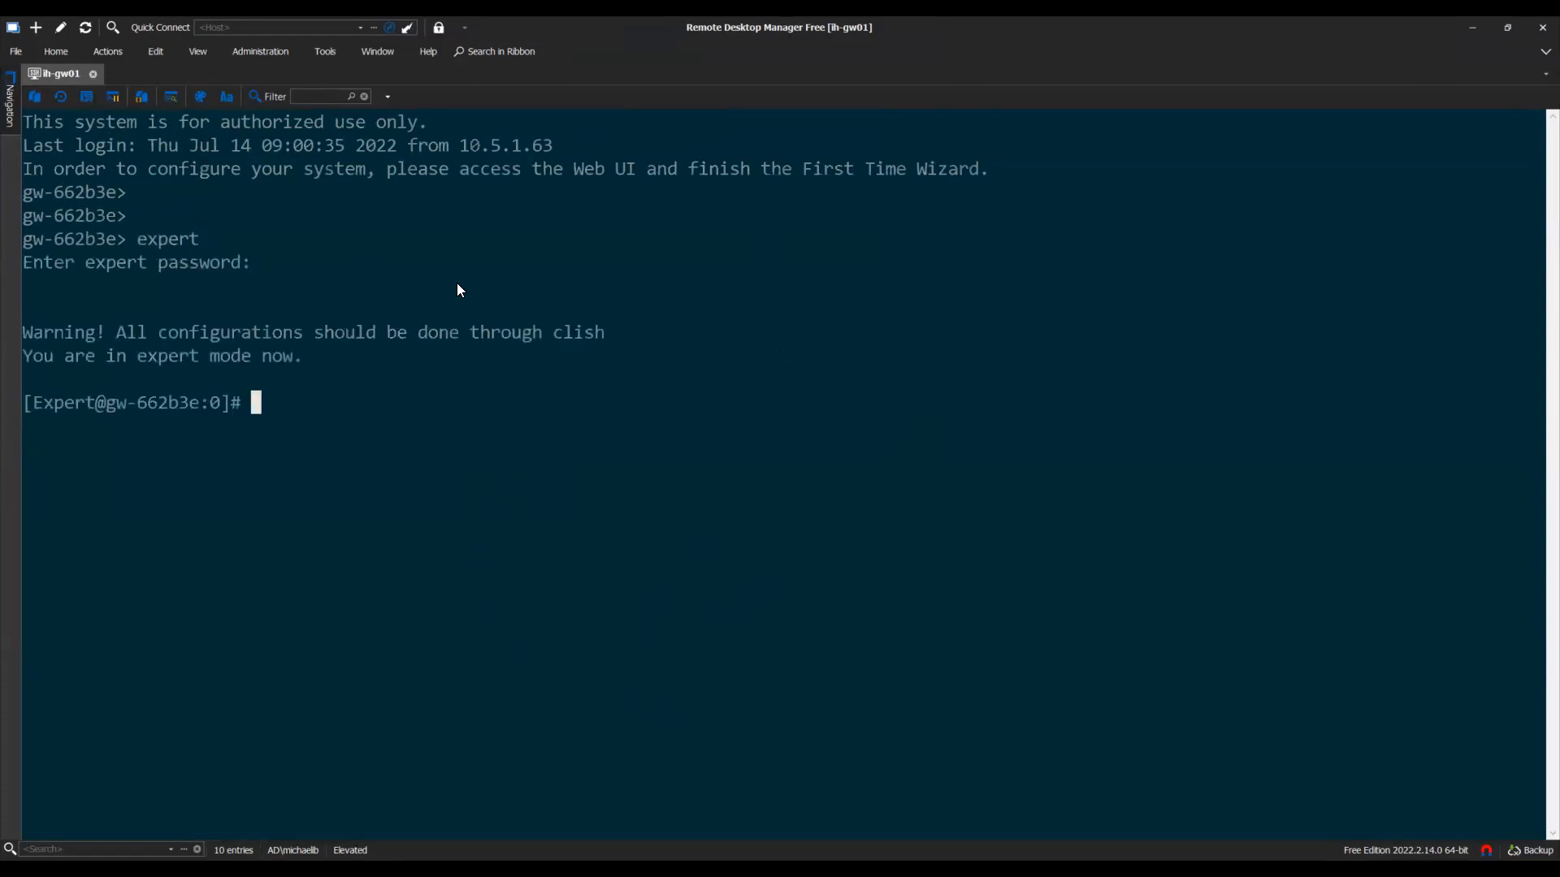
{"action": "type", "text": "ls -lh"}
{"action": "key", "text": "Return"}
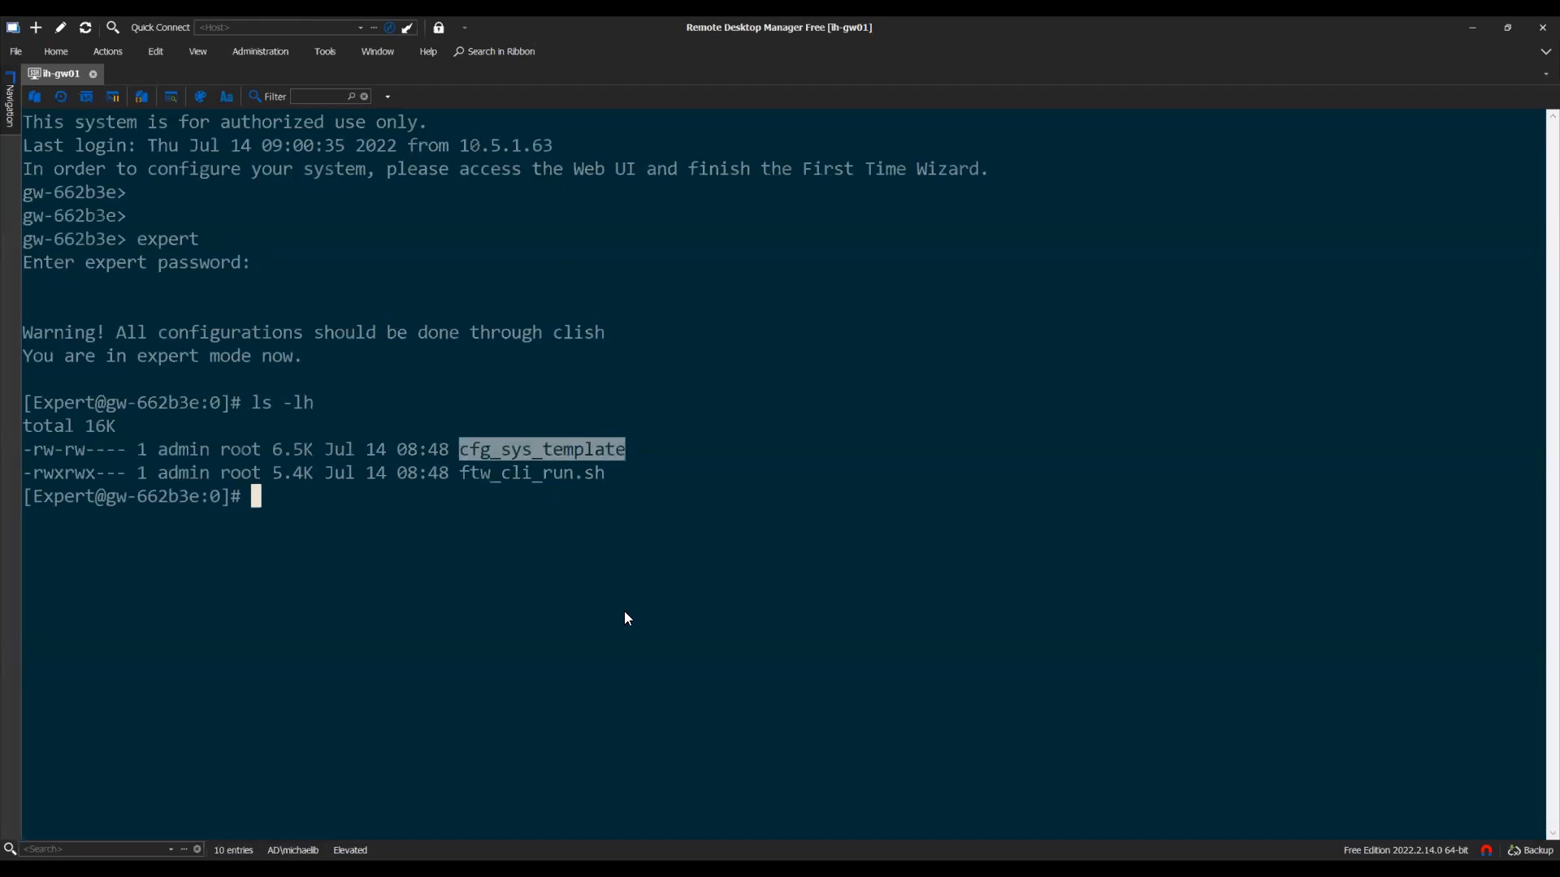
{"action": "left_click", "coordinate": [453, 467]}
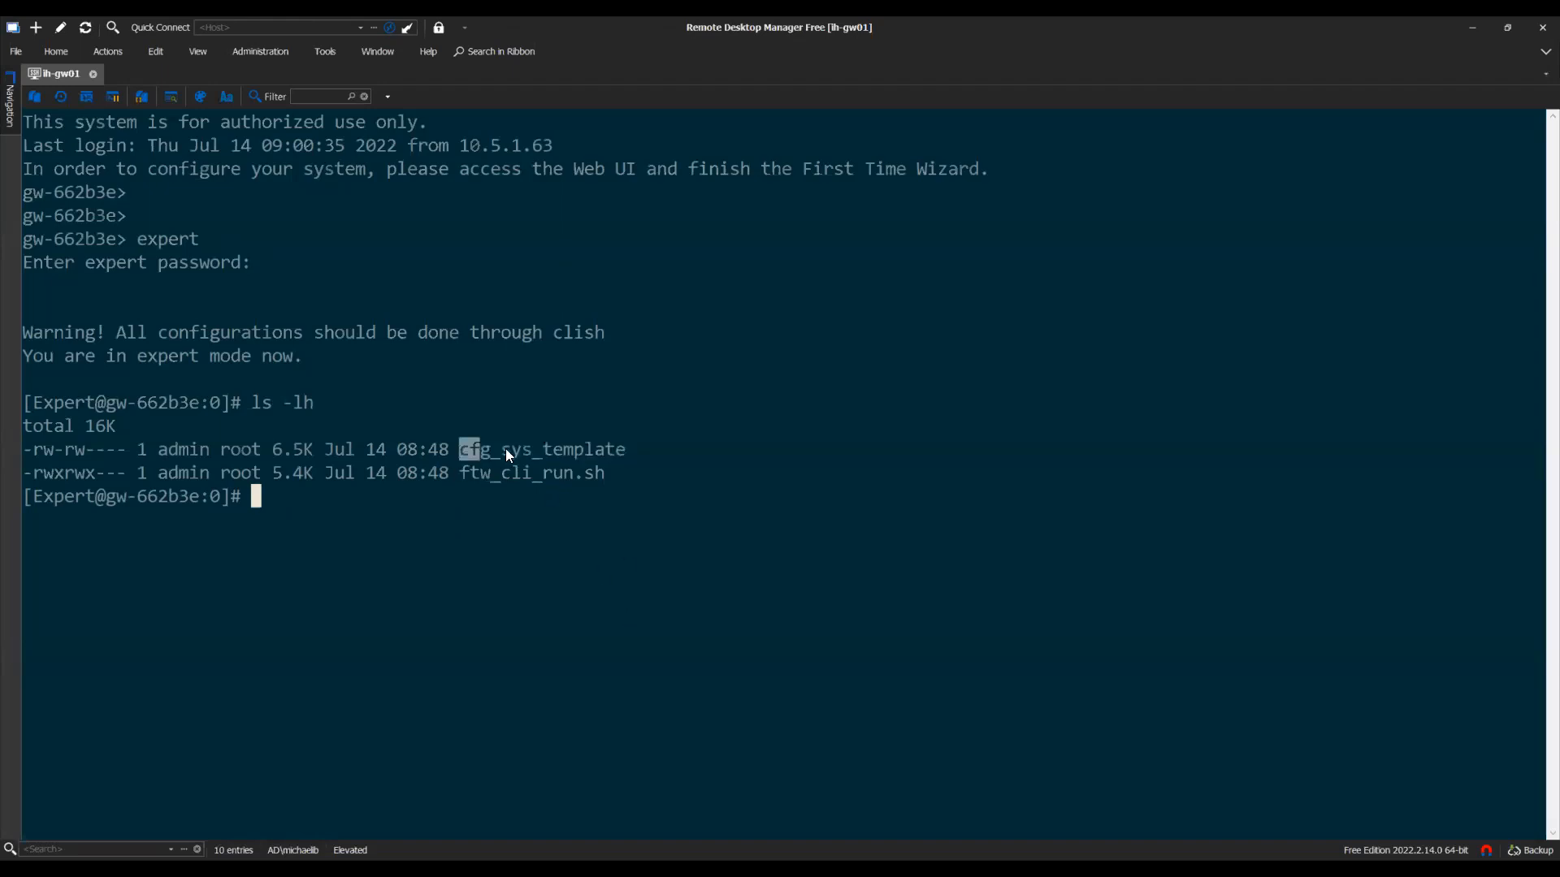
{"action": "left_click_drag", "start_coordinate": [611, 449], "coordinate": [630, 462]}
Regenerate cfg_sys_template with config_system --create-template and confirm its 09:08 timestamp via ls -l
{"action": "type", "text": "config_"}
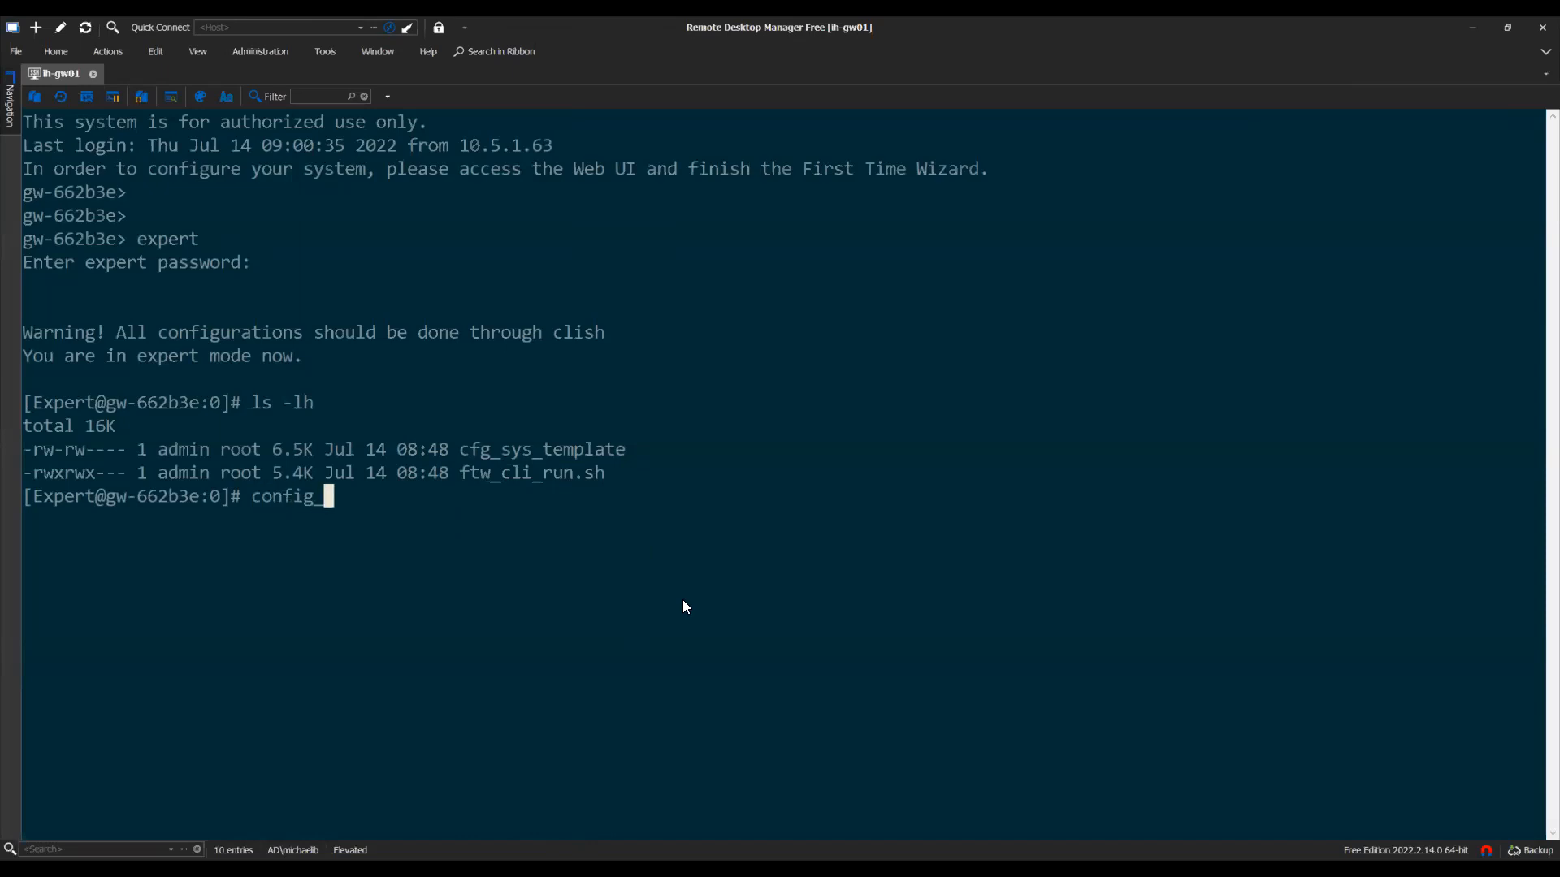
{"action": "type", "text": "system --create-te"}
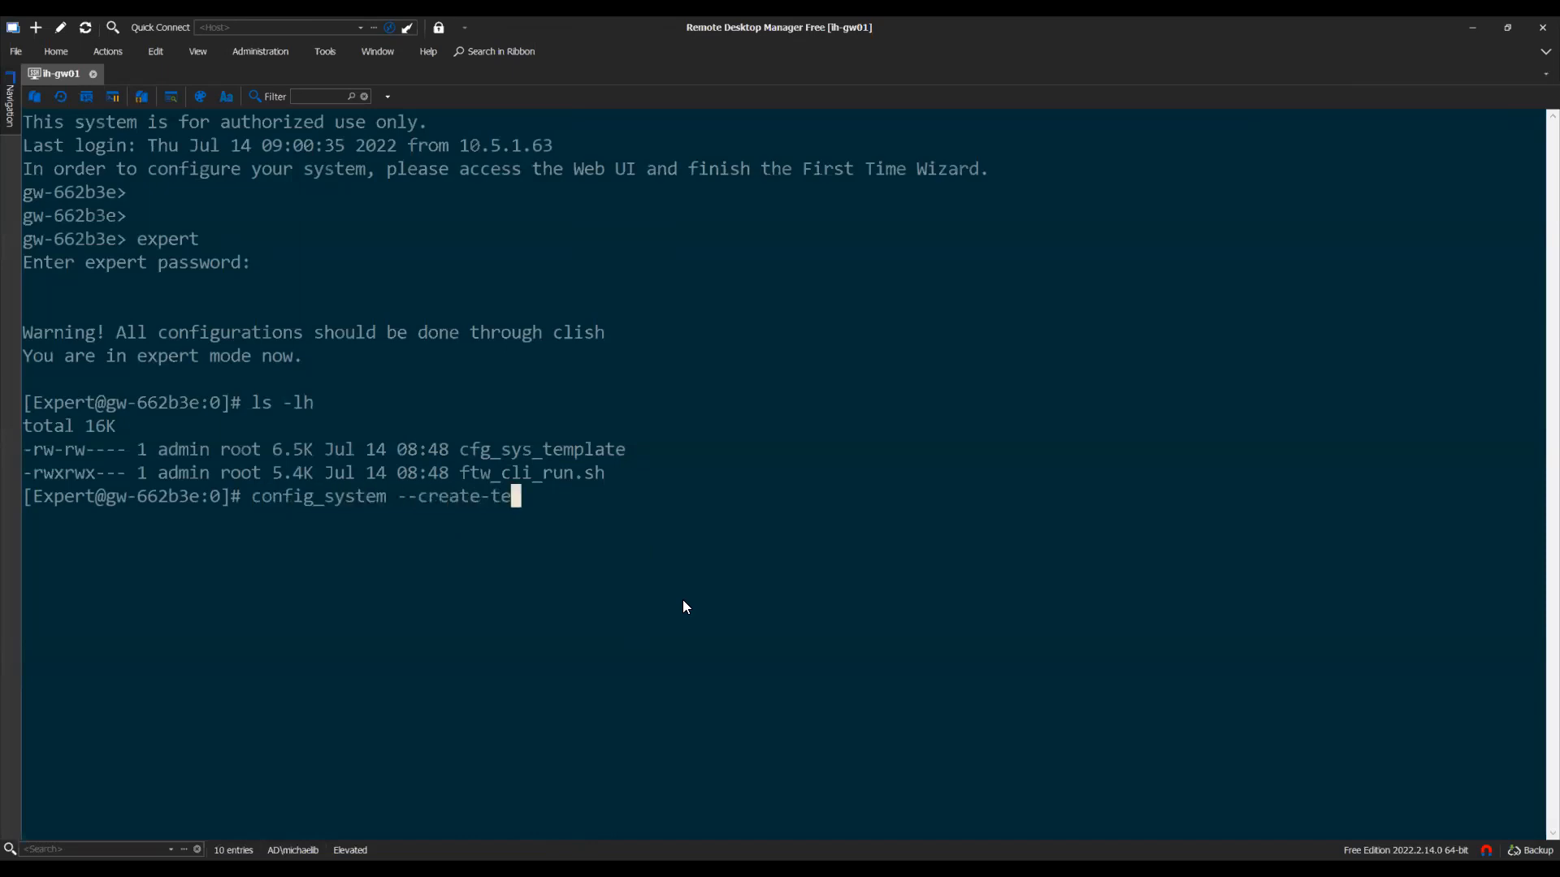
{"action": "type", "text": "mplate cfg"}
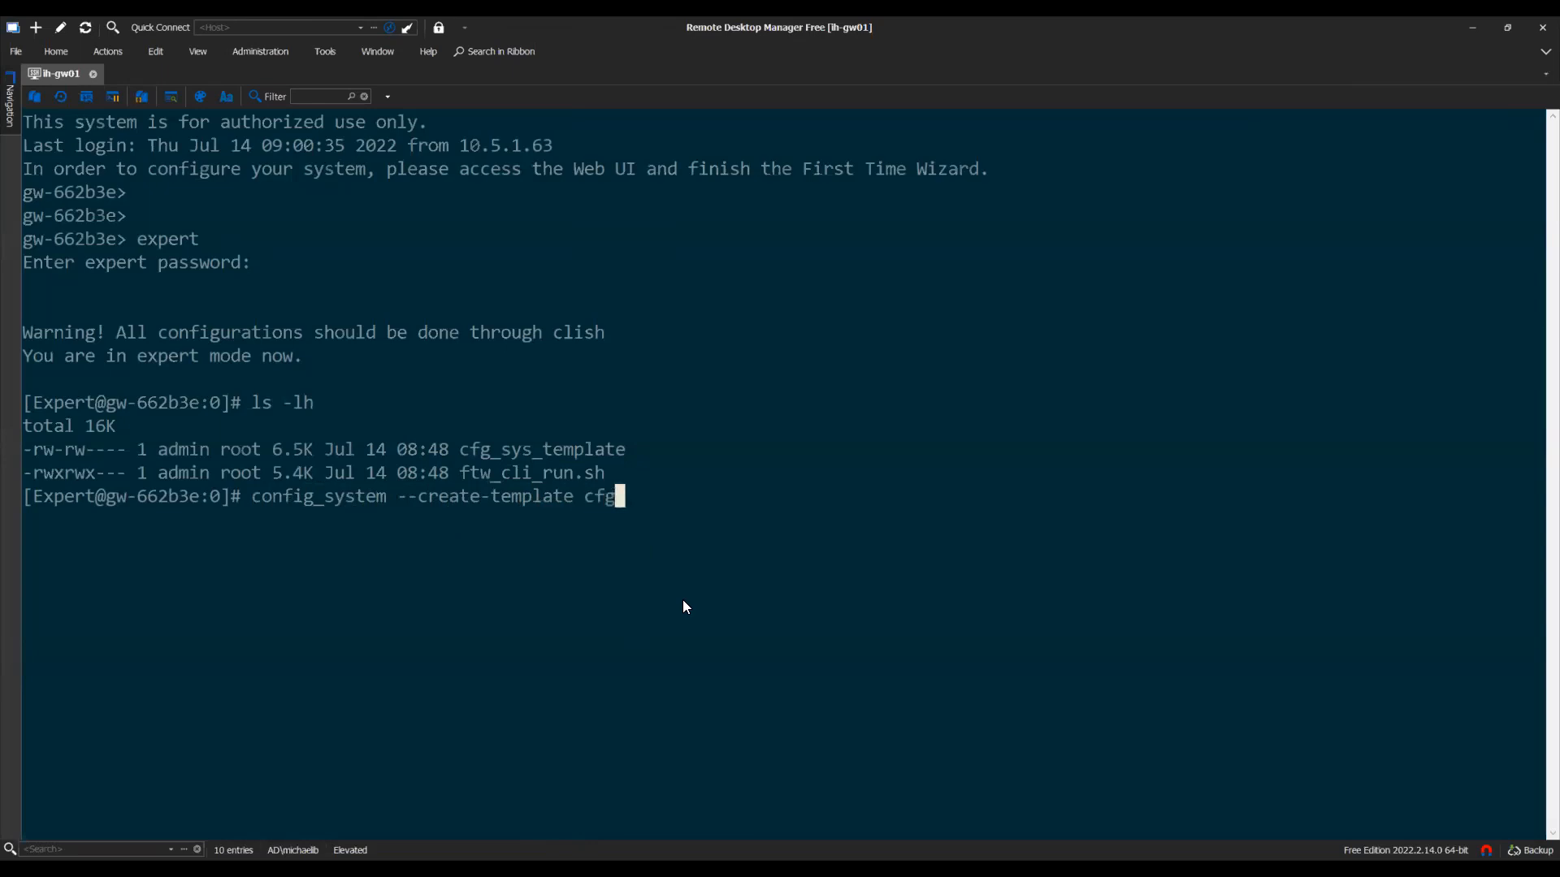
{"action": "type", "text": "_sys_template"}
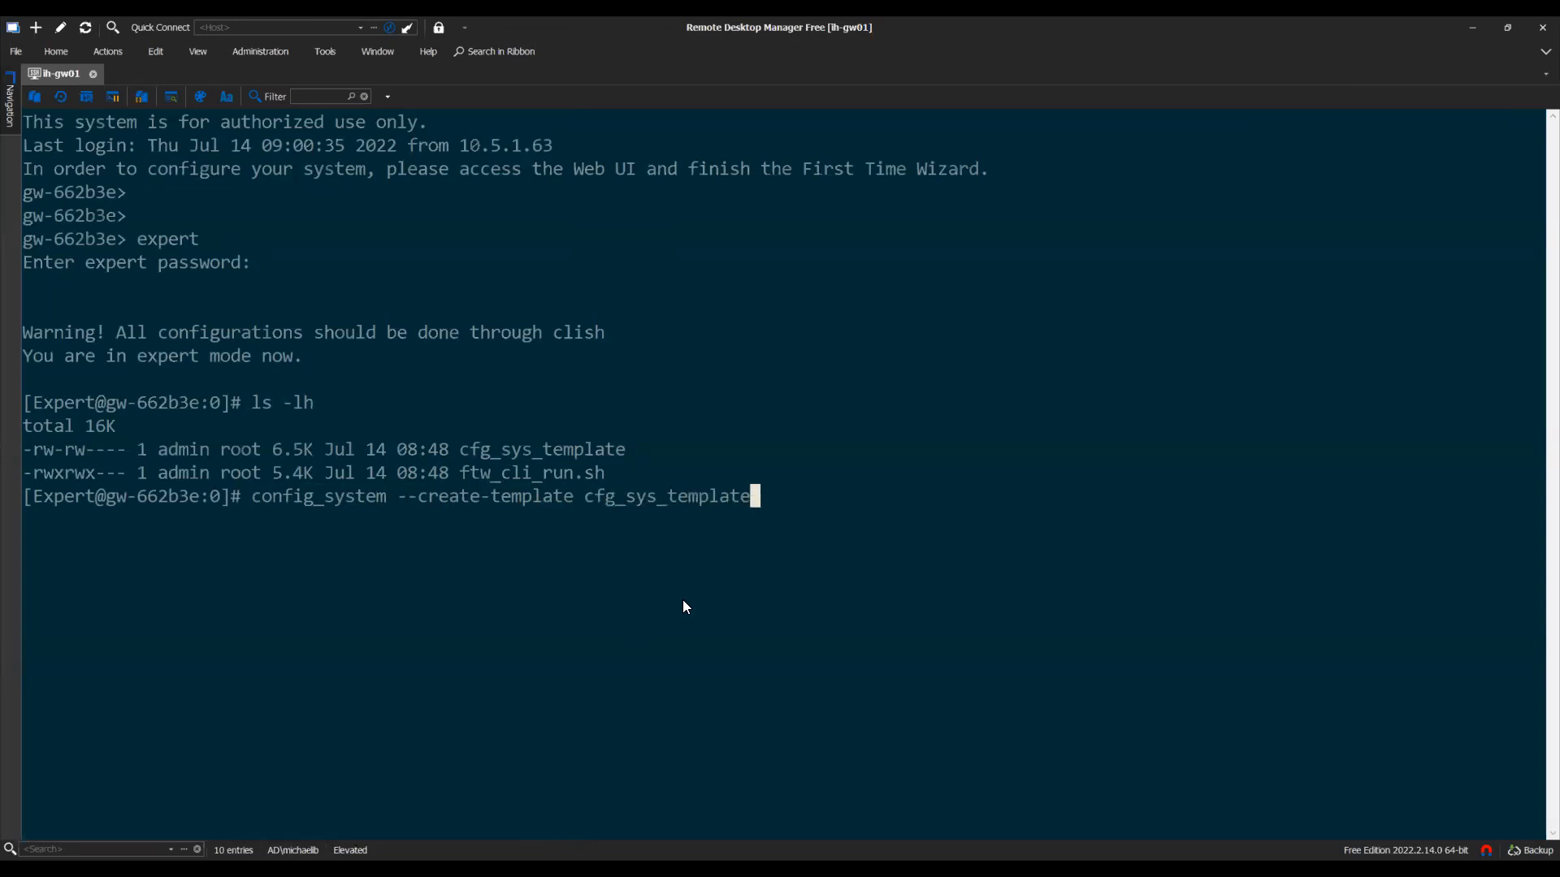
{"action": "key", "text": "Return"}
{"action": "type", "text": "ls -l"}
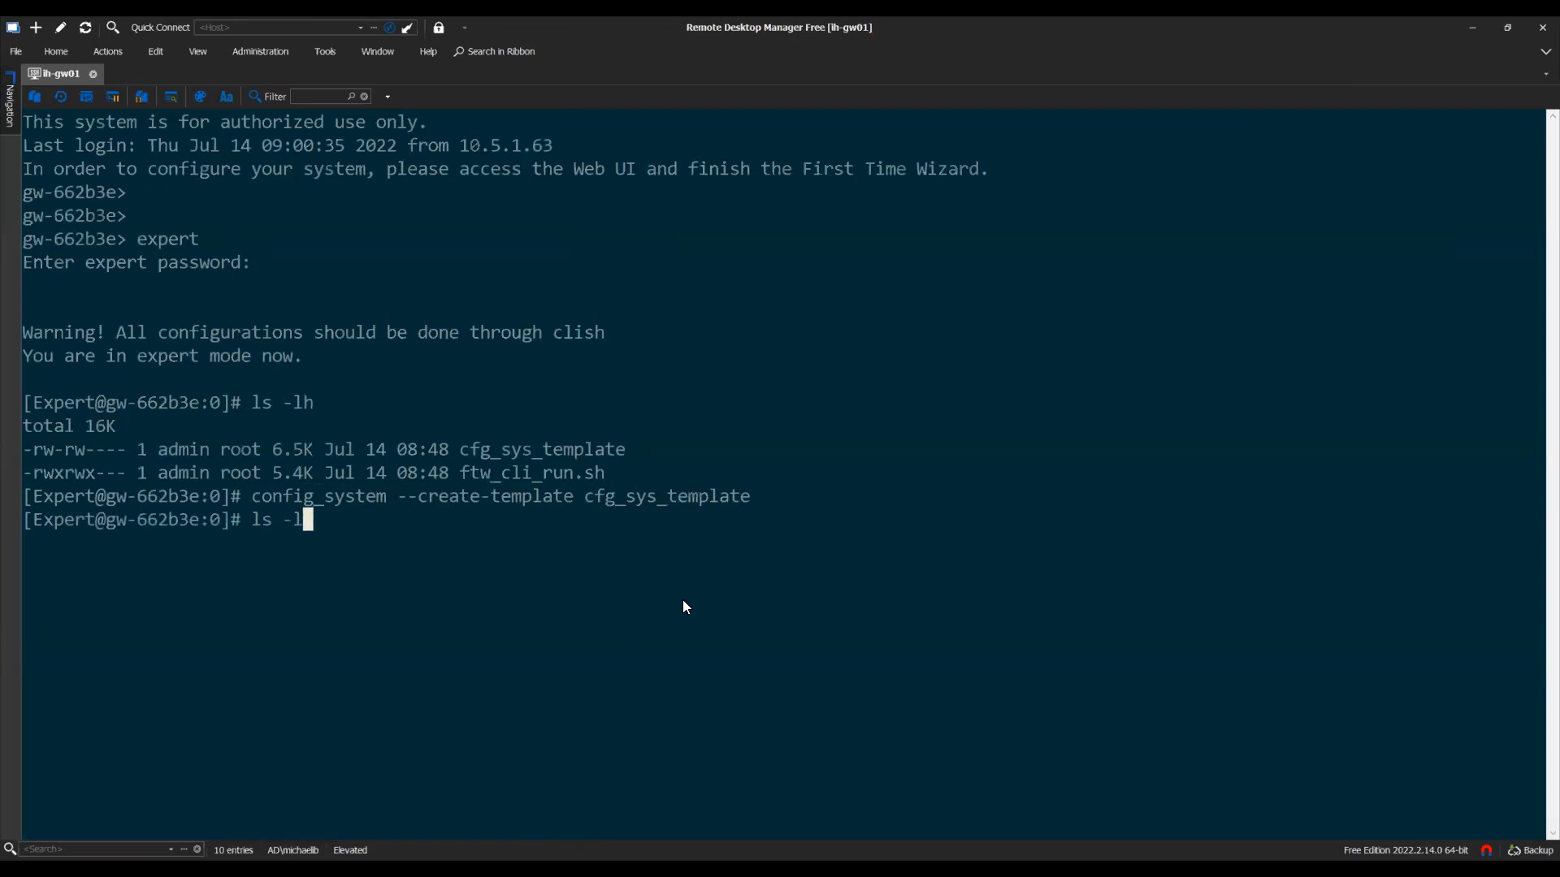
{"action": "key", "text": "Return"}
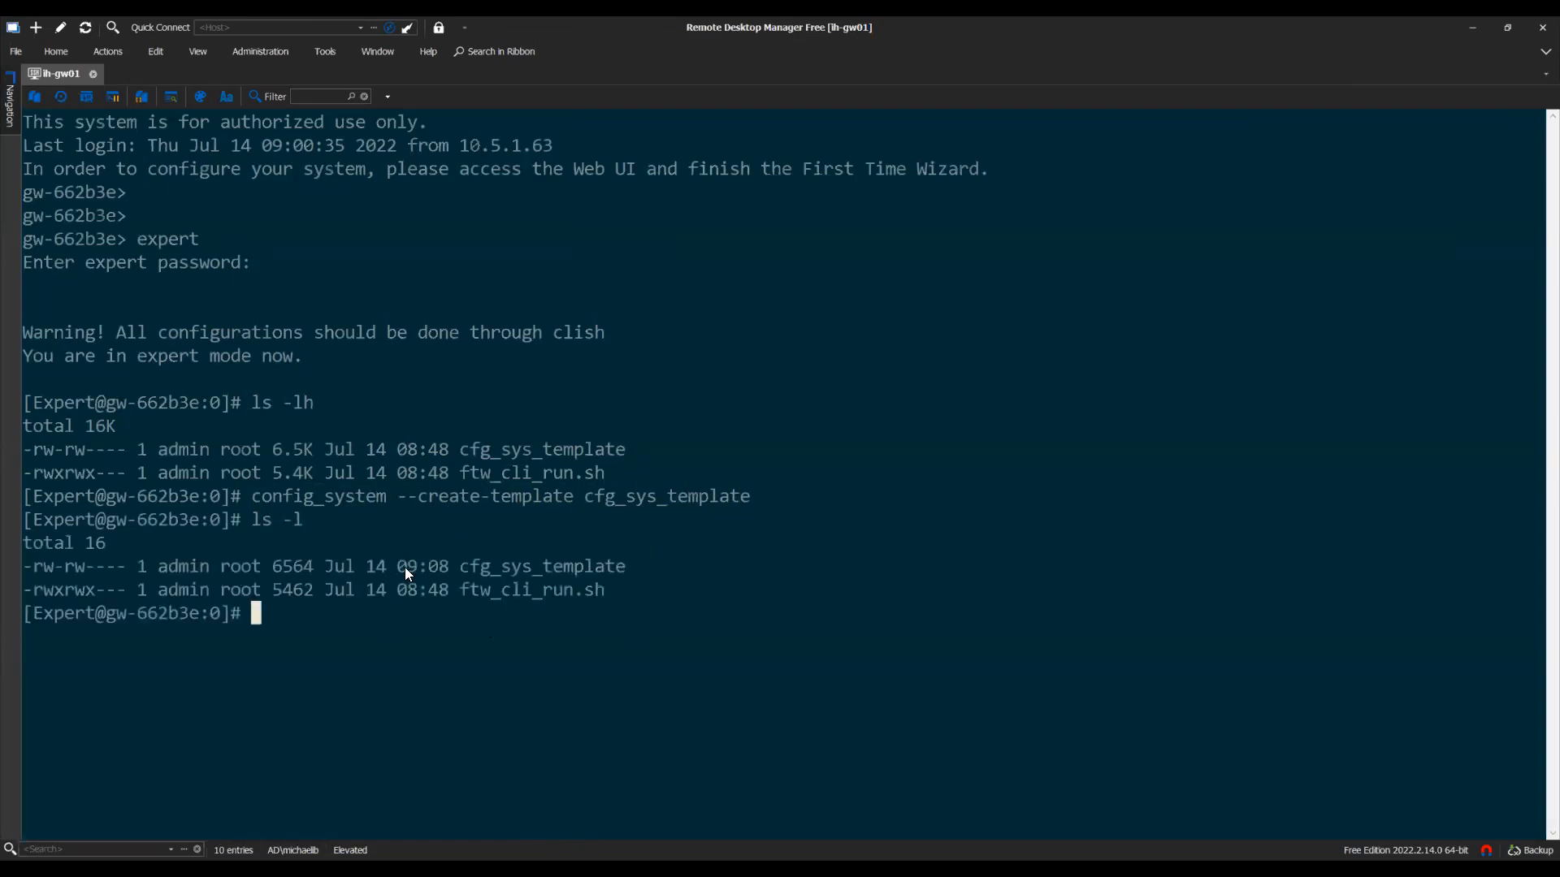
{"action": "left_click_drag", "start_coordinate": [464, 575], "coordinate": [629, 564]}
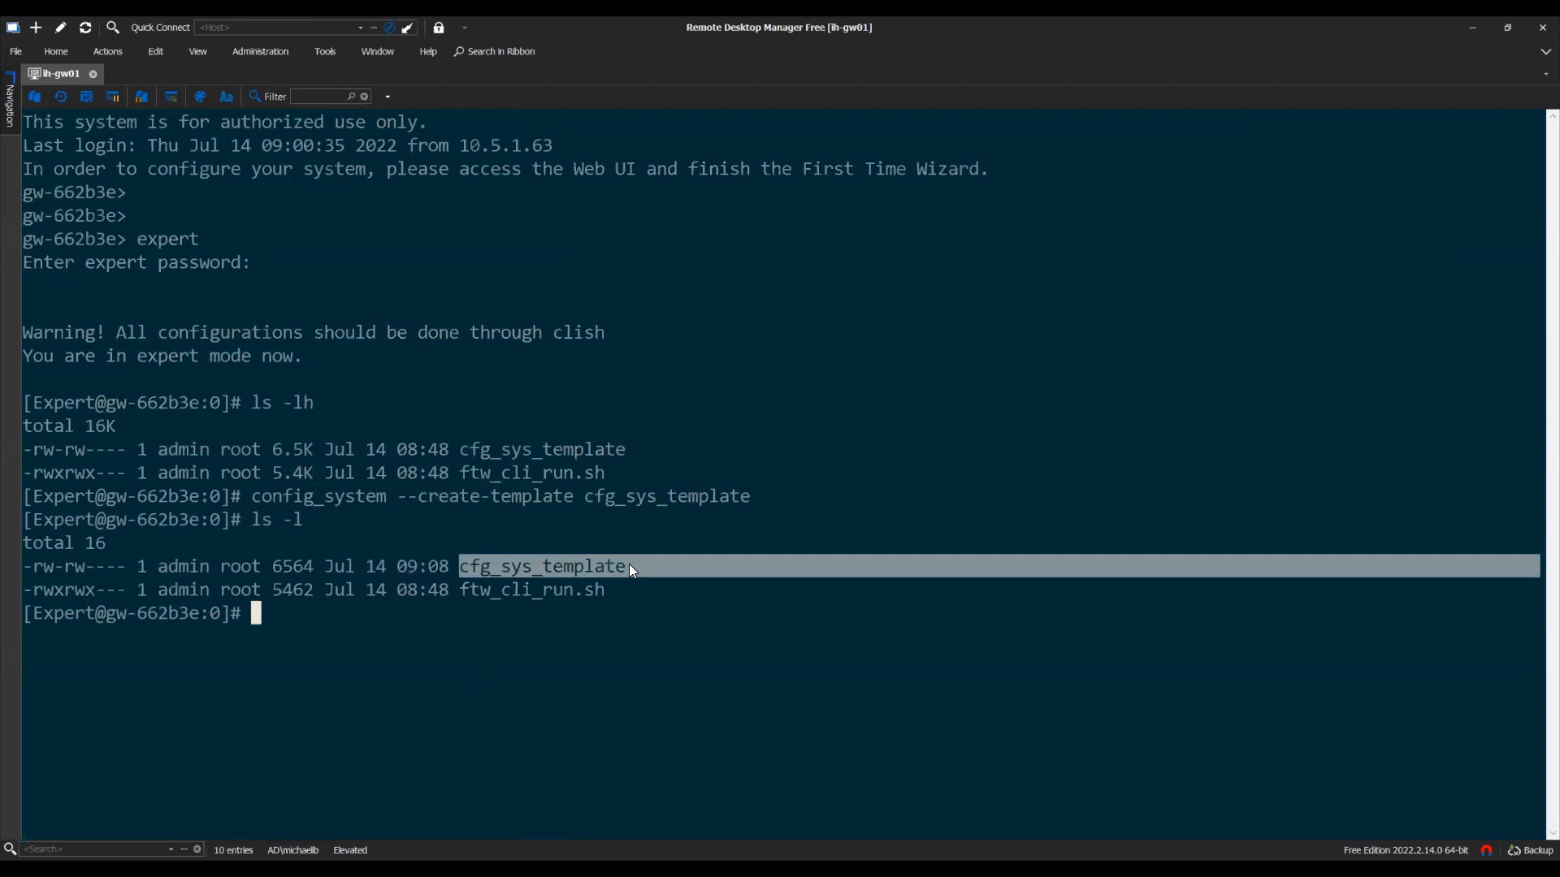
Open cfg_sys_template in less using Tab completion
{"action": "type", "text": "less cfg"}
{"action": "key", "text": "Tab"}
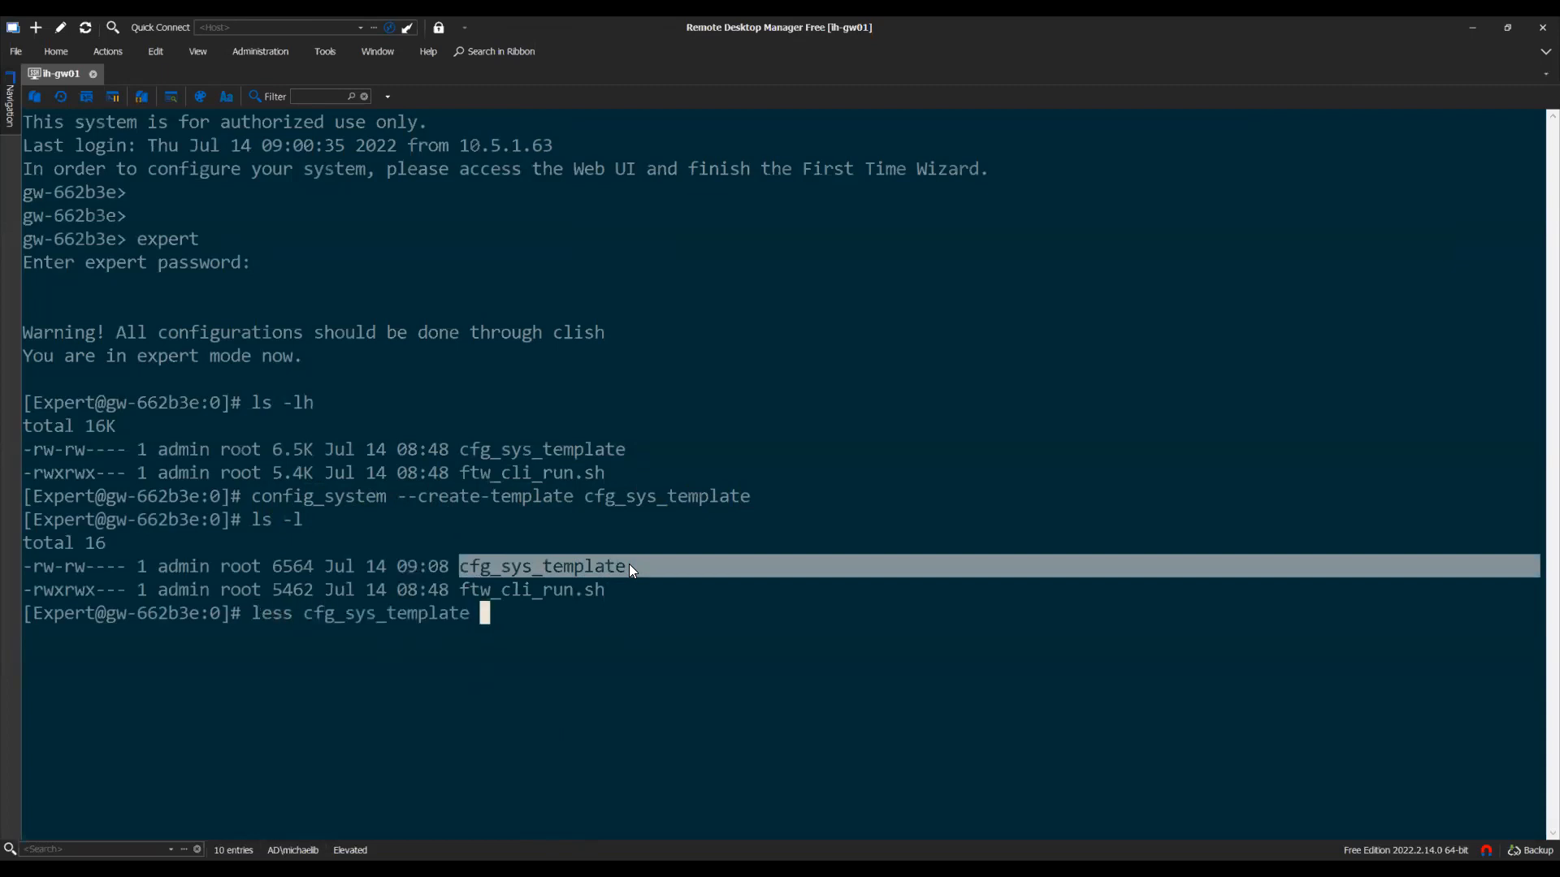
{"action": "key", "text": "Return"}
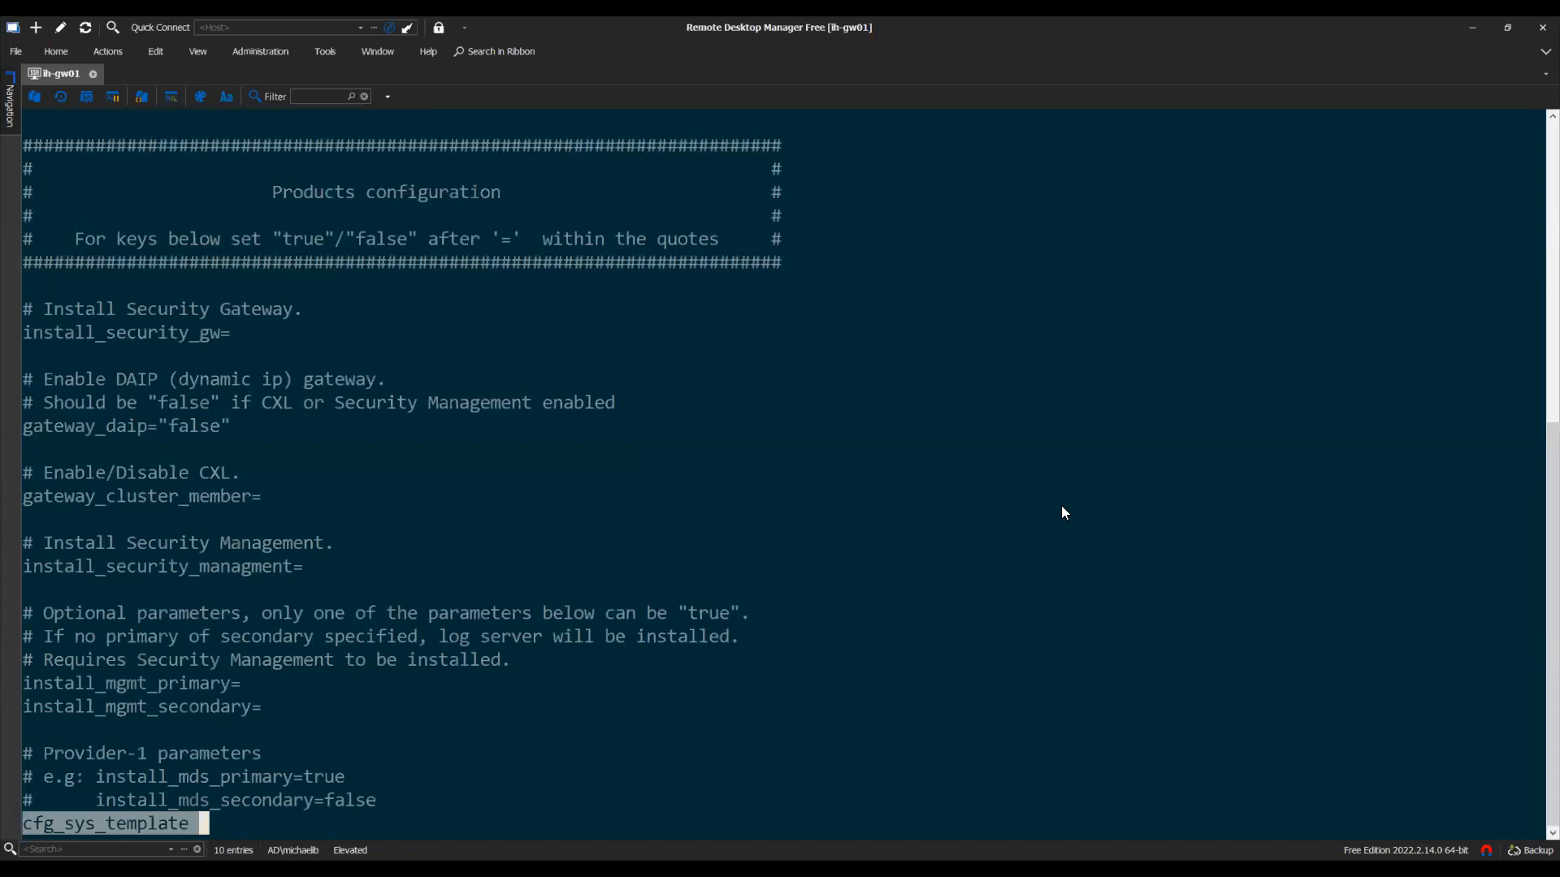
Scroll through cfg_sys_template to the install_mds and download_info settings, then quit less to the shell
{"action": "key", "text": "Down"}
{"action": "key", "text": "Down"}
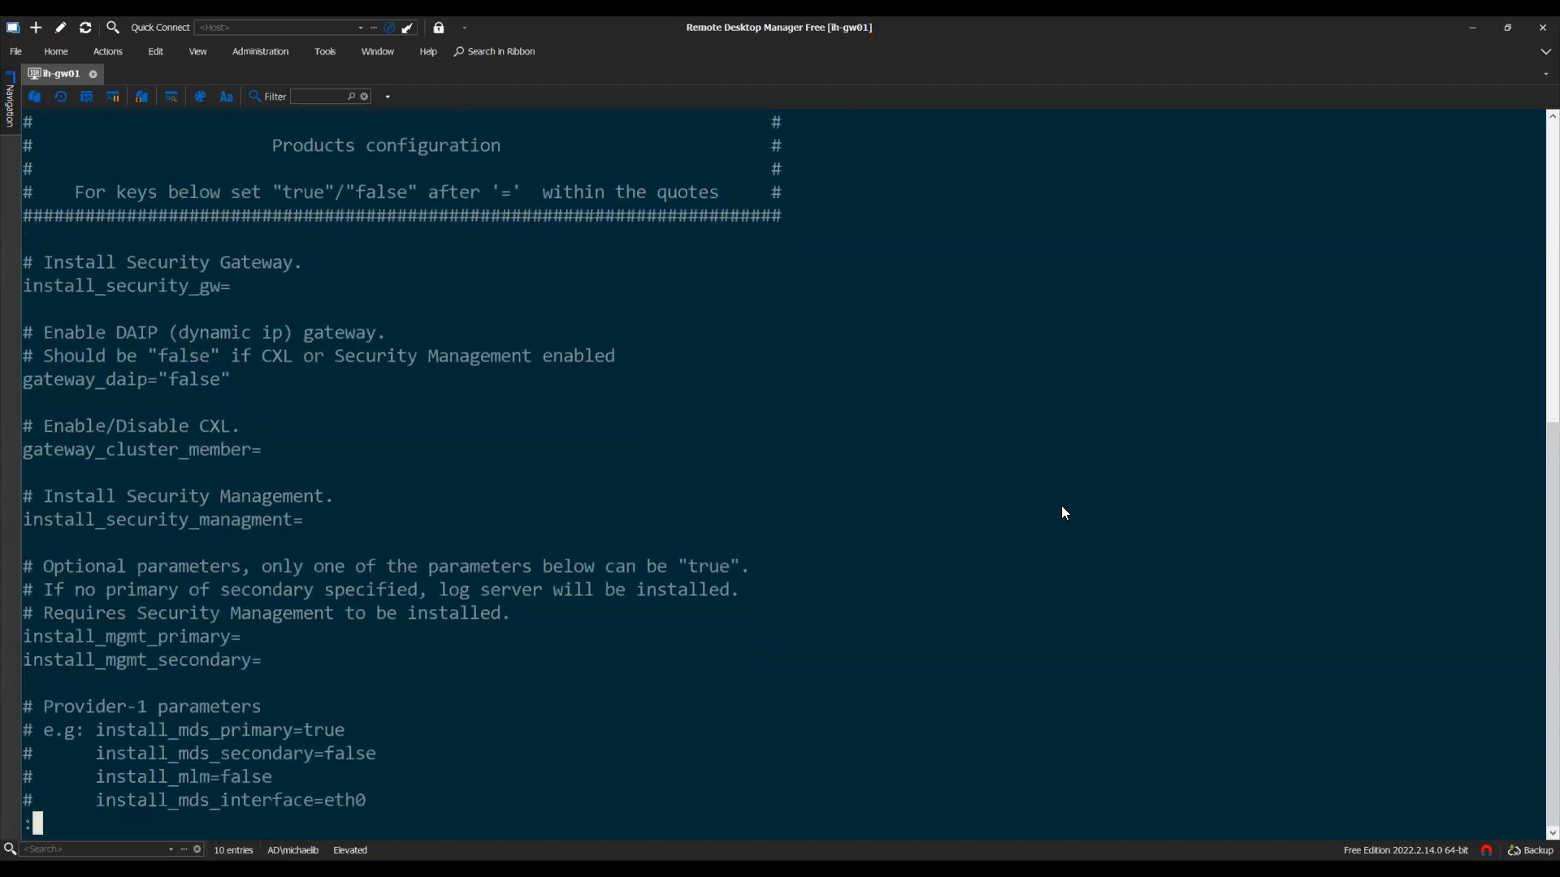
{"action": "key", "text": "Up"}
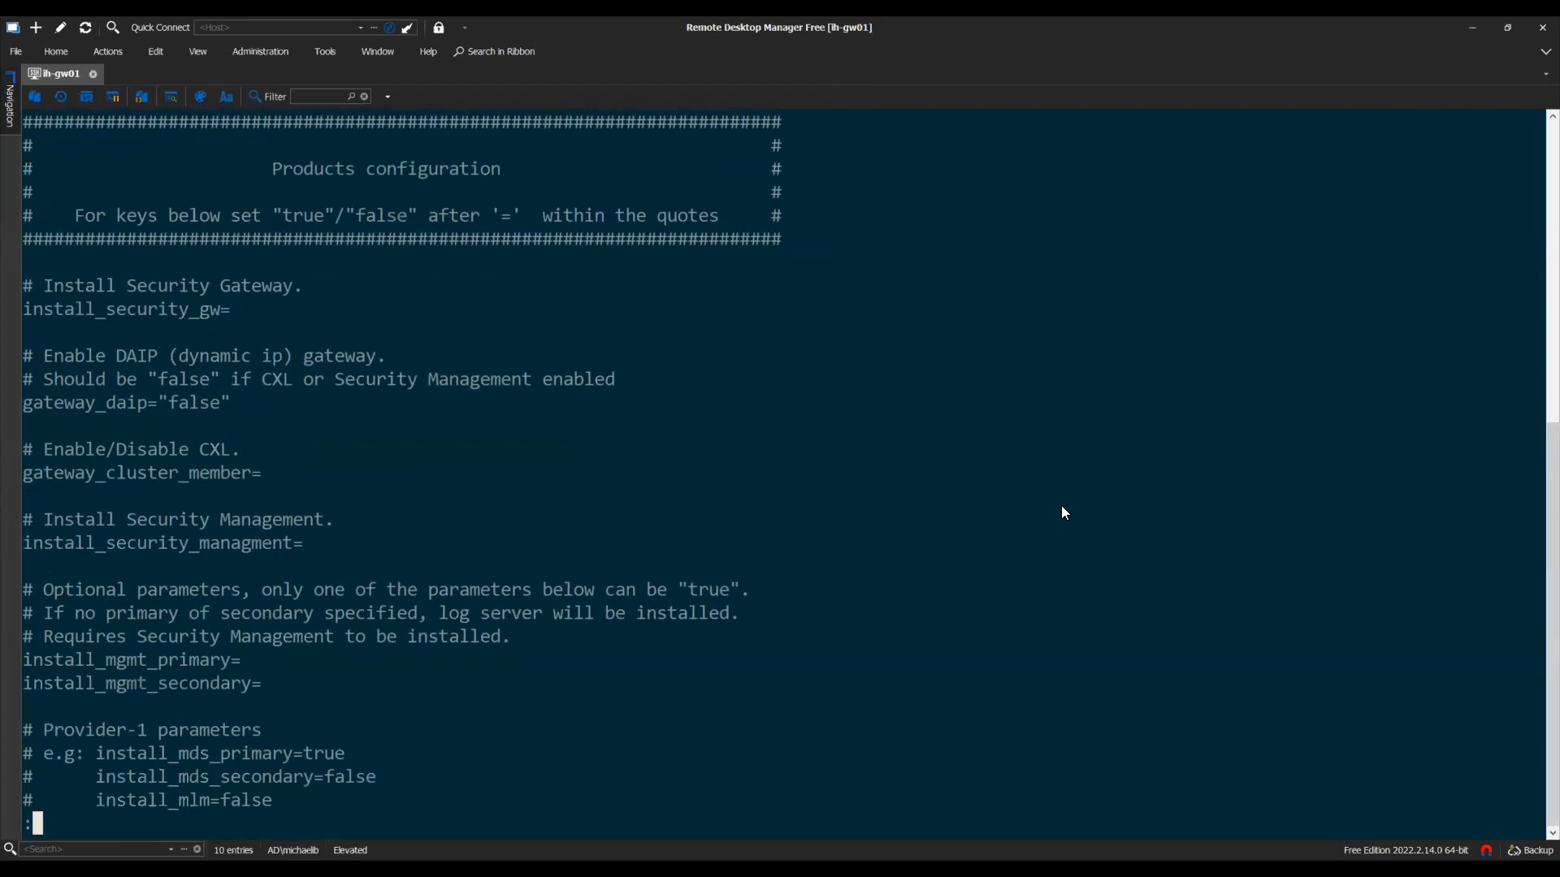
{"action": "key", "text": "Down"}
{"action": "key", "text": "Down"}
{"action": "key", "text": "Down"}
{"action": "key", "text": "Down"}
{"action": "key", "text": "Down"}
{"action": "key", "text": "Down"}
{"action": "key", "text": "Down"}
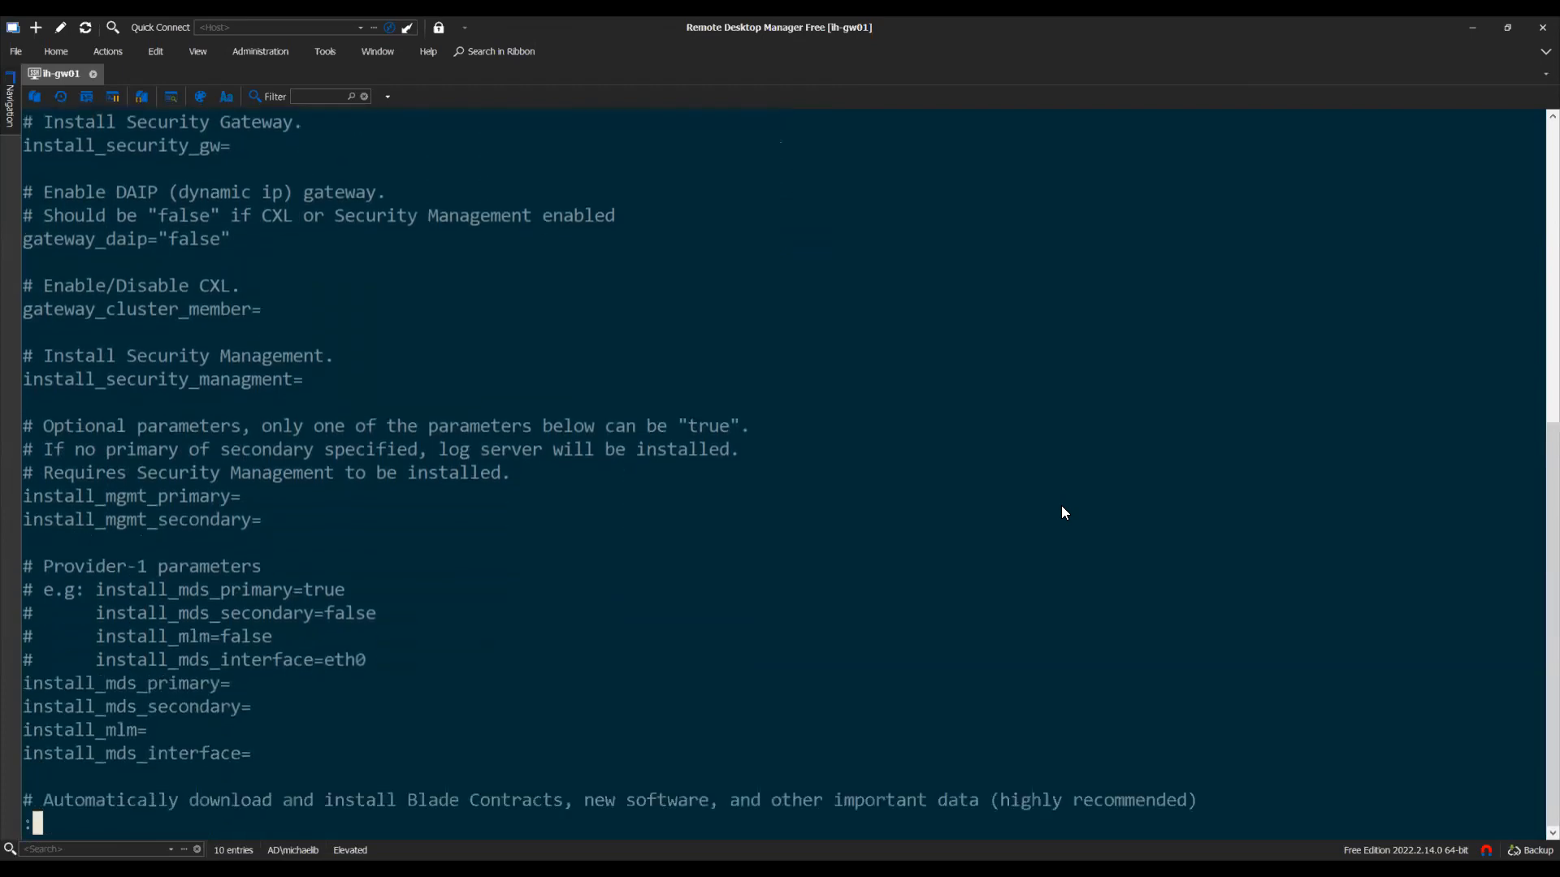
{"action": "key", "text": "Down"}
{"action": "key", "text": "Down"}
{"action": "key", "text": "Down"}
{"action": "key", "text": "Down"}
{"action": "key", "text": "Down"}
{"action": "key", "text": "Down"}
{"action": "key", "text": "Down"}
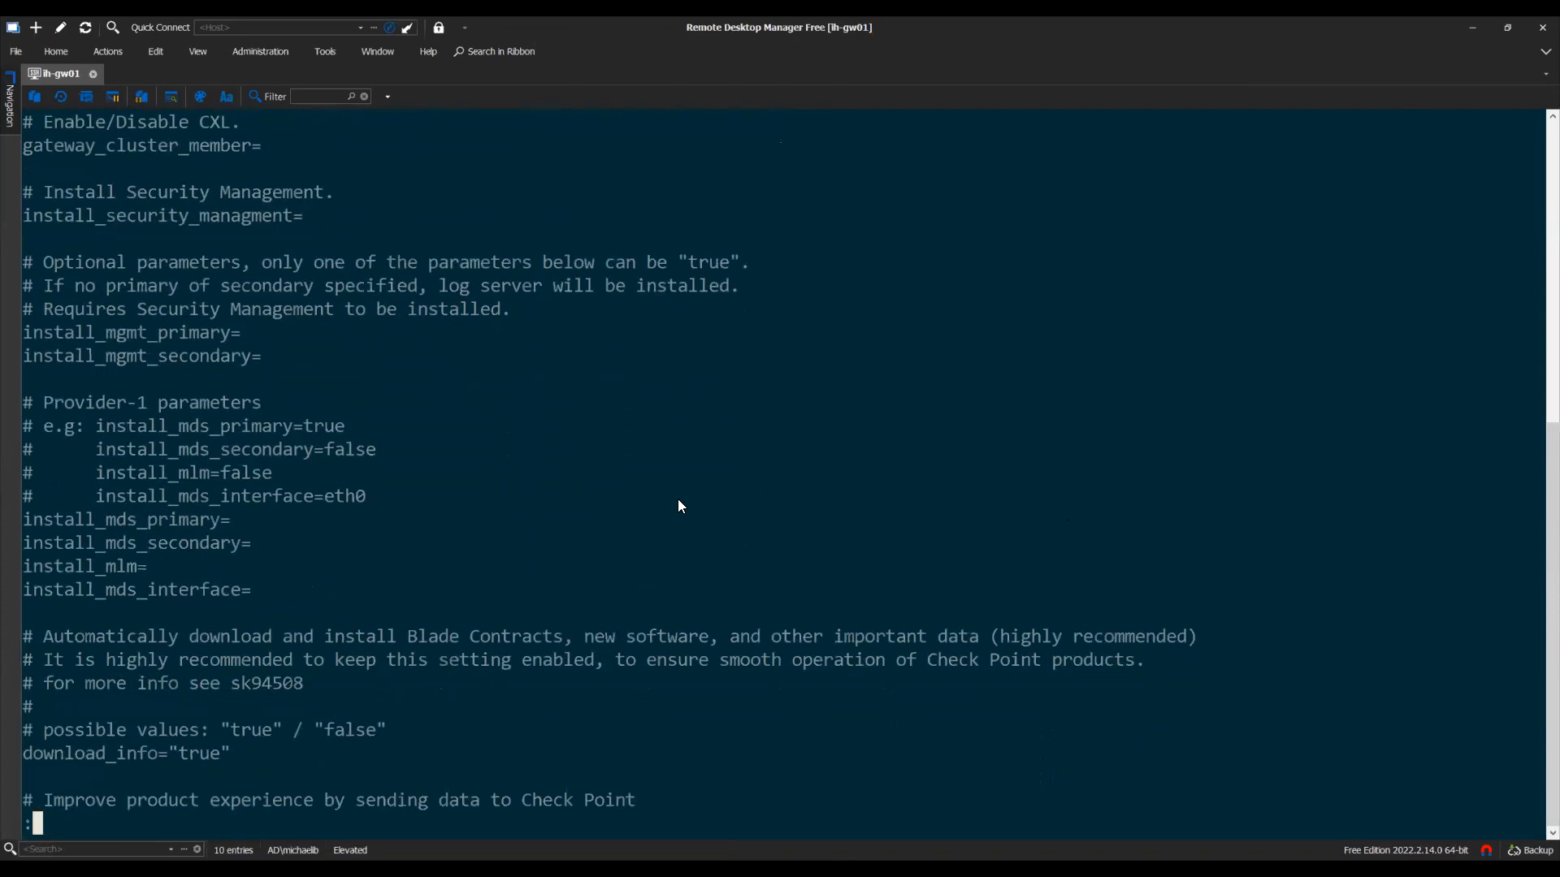
{"action": "key", "text": "q"}
{"action": "key", "text": "Return"}
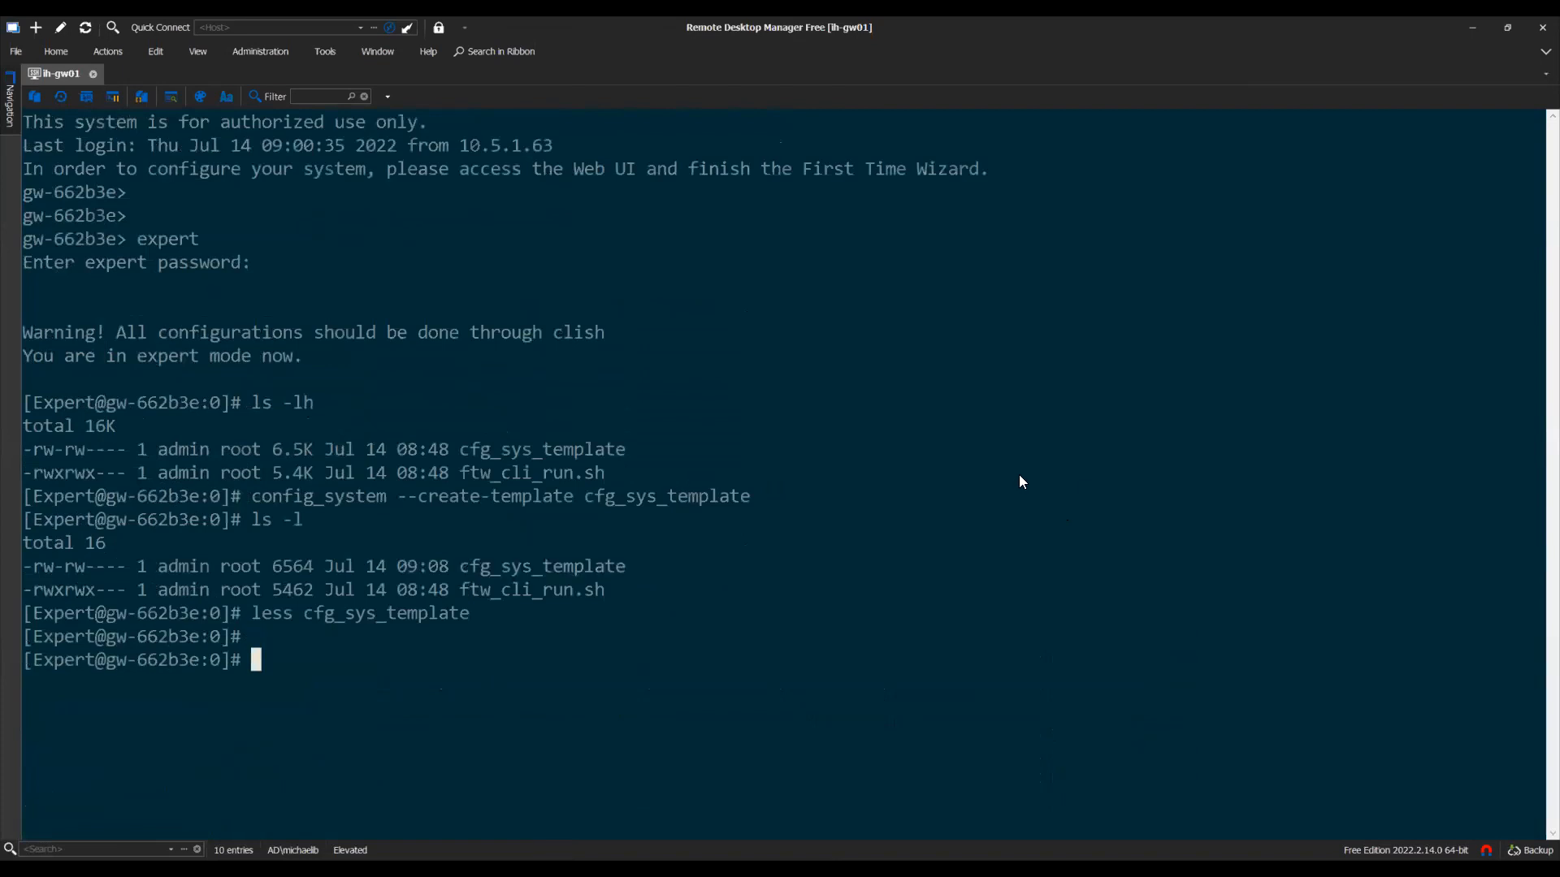
Clear the terminal and paste the config_system --config-string command with hostname ih-gw01 and IP 10.5.1.101/24
{"action": "type", "text": "clear"}
{"action": "key", "text": "Return"}
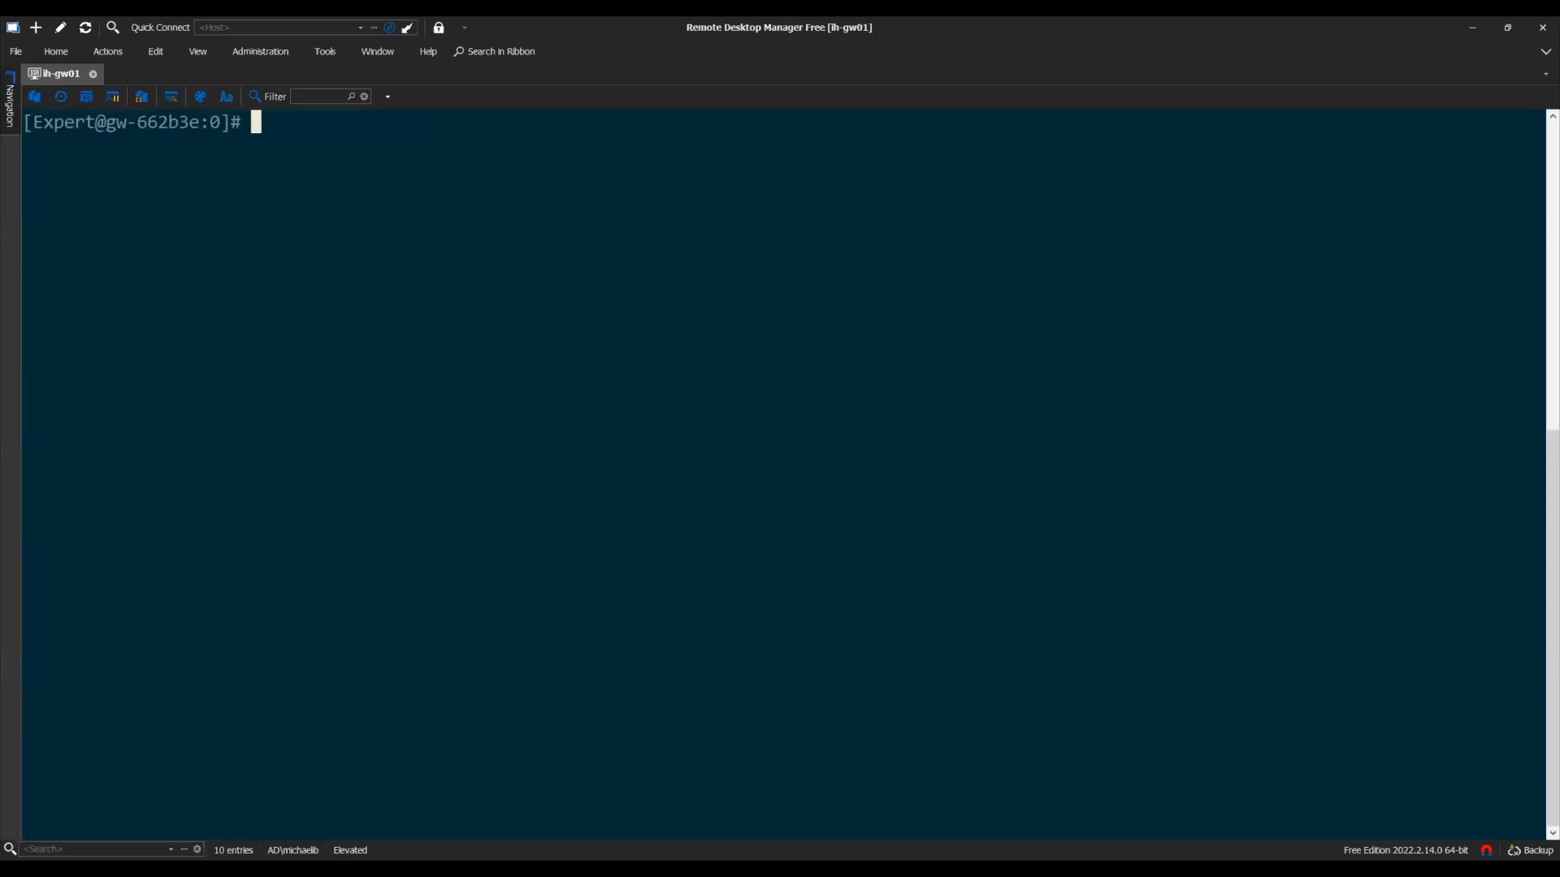
{"action": "key", "text": "alt+Tab"}
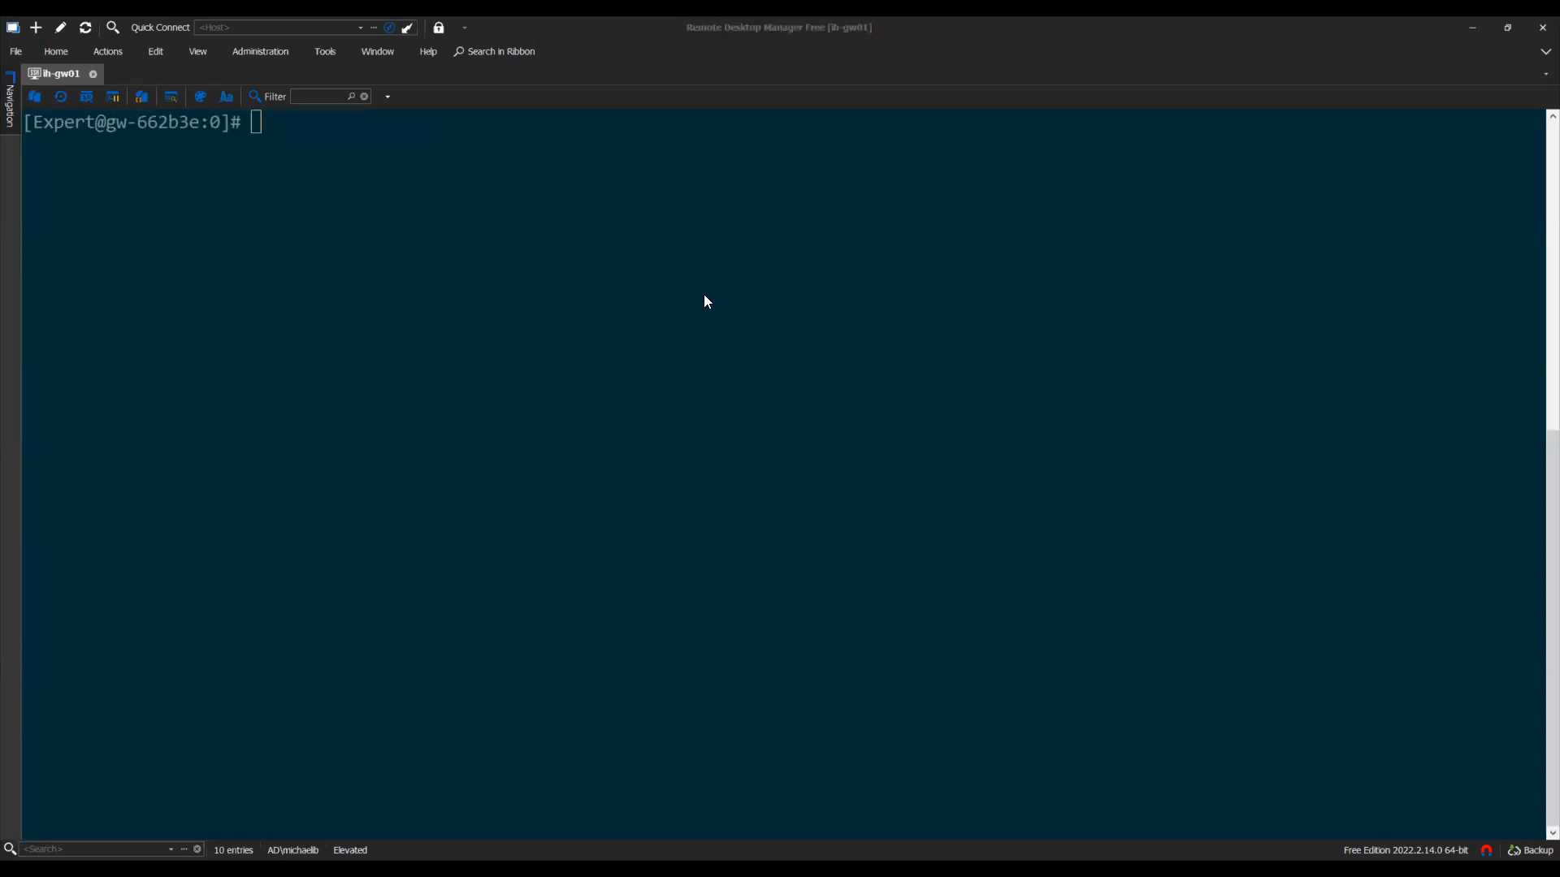
{"action": "left_click", "coordinate": [399, 243]}
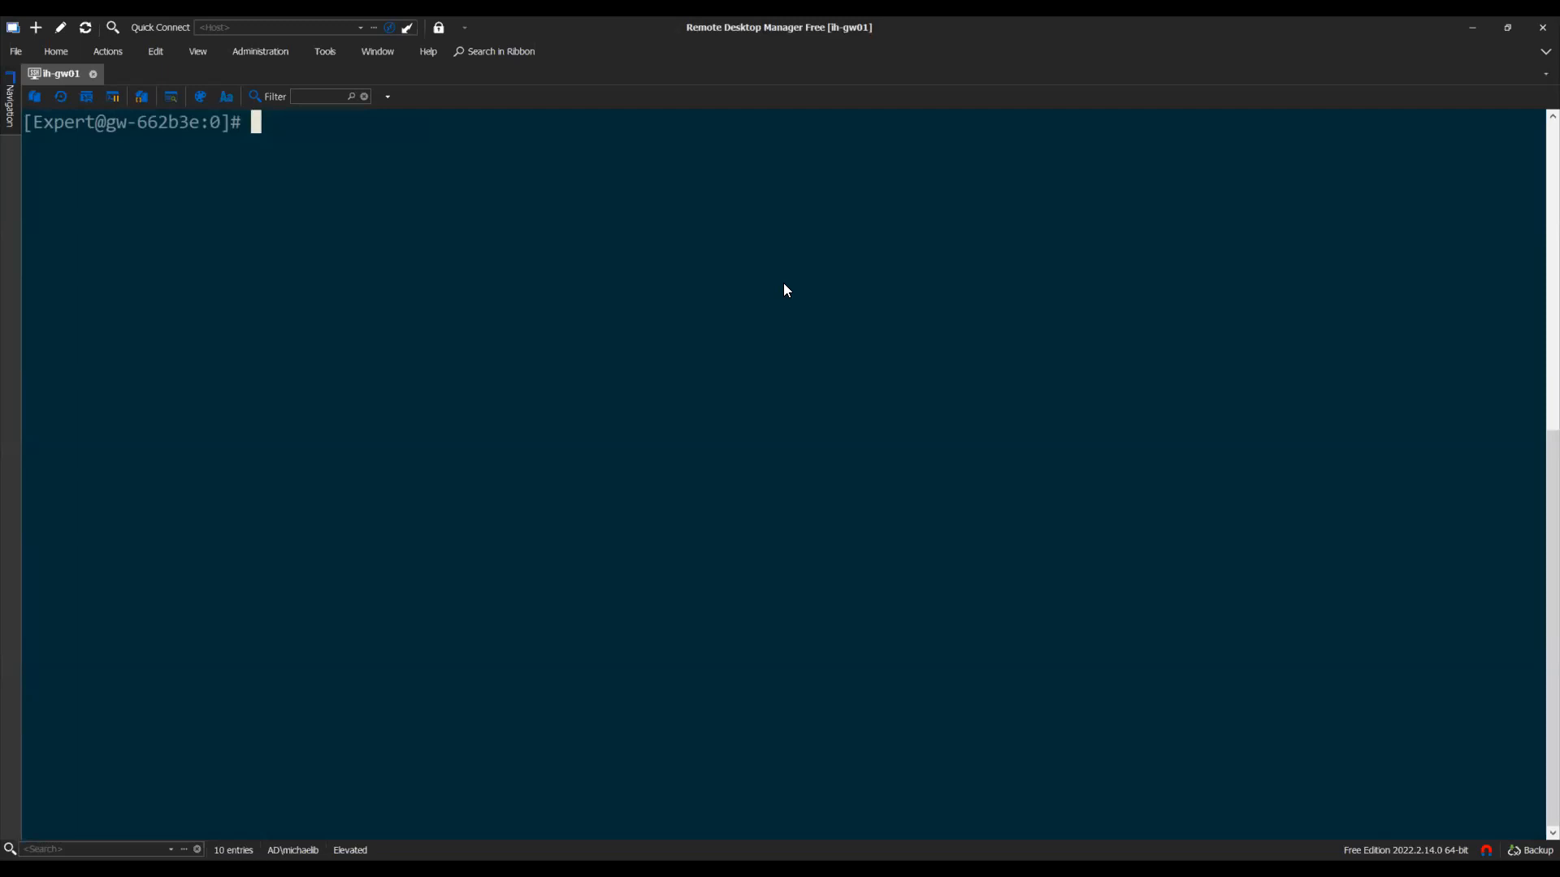
{"action": "type", "text": "config_system --config-string \"admin_hash='$6$hjbD2hSpfr9h086Q$XXel7a75HcvyAci9gtAN8NOxSvaYzIxeluQvwJMzgXbDVr13/EWfeQvylkM8rU/yETt.OPkYV0IrPHf4WcsPQ/'&hostname=ih-gw01&ftw_sic_key=changeme&install_security_managment=false&install_security_gw=true&gateway_daip=false&install_ppak=true&gateway_cluster_member=false&ipaddr_v4=10.5.1.101&mask_len=24&default_gw_v4=10.5.1.1&domainname=lab.local&primary=10.5.1.10&secondary=1.1.1.1&tertiary=1.0.0.1&timezone='America/New_York'&ntp_primary=time.apple.com&ntp_primary_version=4&ntp_secondary=time.microsoft.com&ntp_secondary_version=4&download_info=false&upload_info=false&upload_crash_data=true&reboot_if_required=true\""}
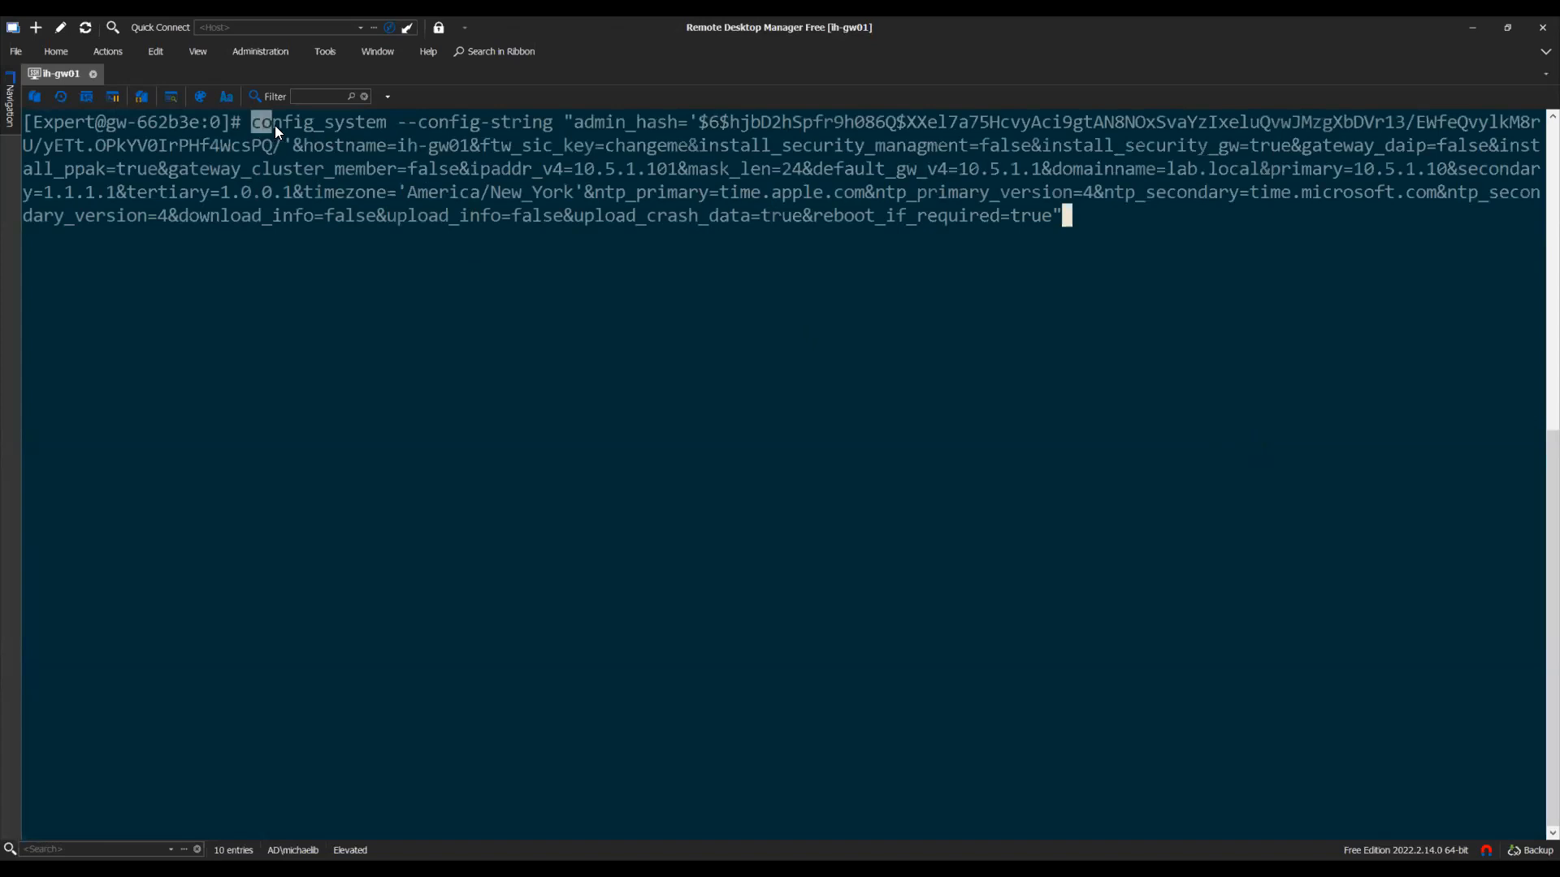
Inspect the pasted command's hostname value, then erase the command line to an empty Expert prompt
{"action": "left_click_drag", "start_coordinate": [258, 124], "coordinate": [574, 129]}
{"action": "left_click", "coordinate": [609, 151]}
{"action": "left_click_drag", "start_coordinate": [537, 135], "coordinate": [1234, 152]}
{"action": "left_click", "coordinate": [524, 165]}
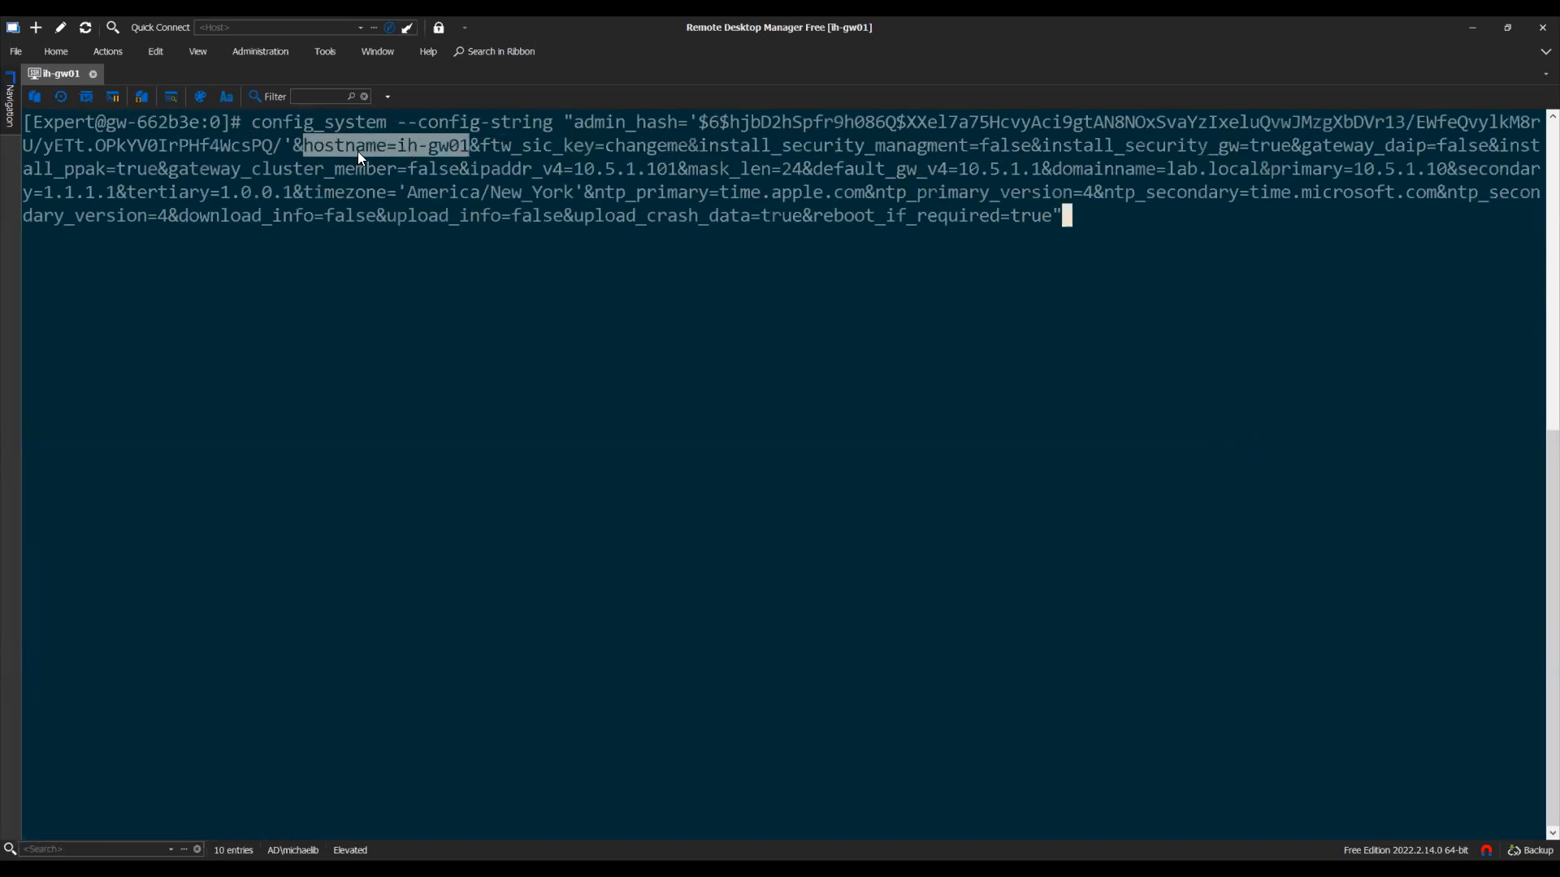
{"action": "left_click", "coordinate": [296, 148]}
{"action": "left_click_drag", "start_coordinate": [469, 148], "coordinate": [473, 147]}
{"action": "left_click", "coordinate": [697, 146]}
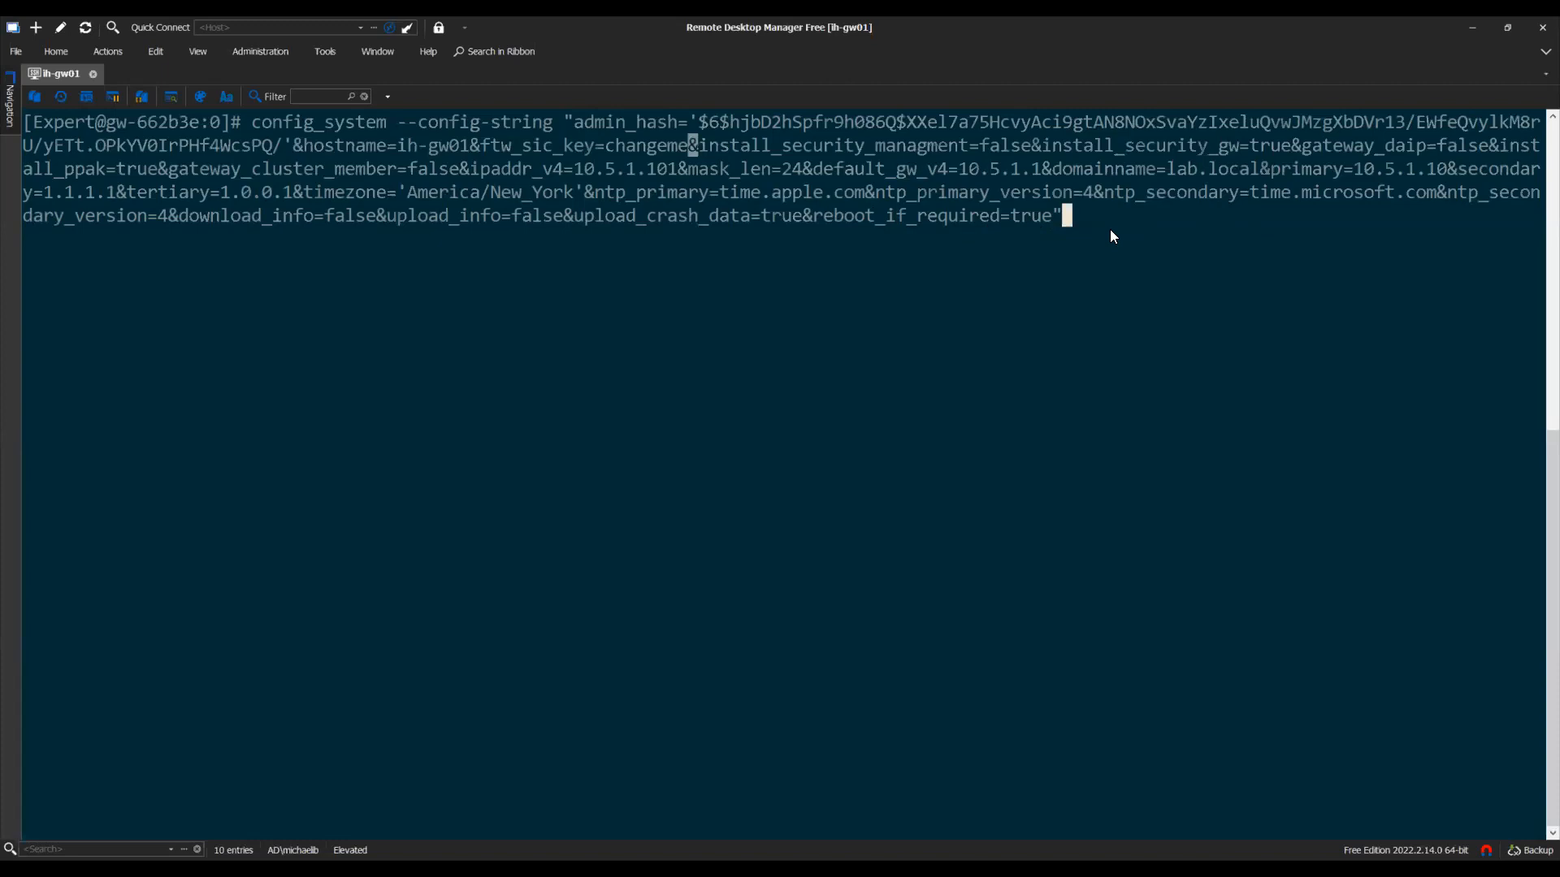
{"action": "key", "text": "Up"}
{"action": "key", "text": "BackSpace"}
{"action": "key", "text": "BackSpace"}
{"action": "key", "text": "BackSpace"}
{"action": "key", "text": "BackSpace"}
{"action": "key", "text": "BackSpace"}
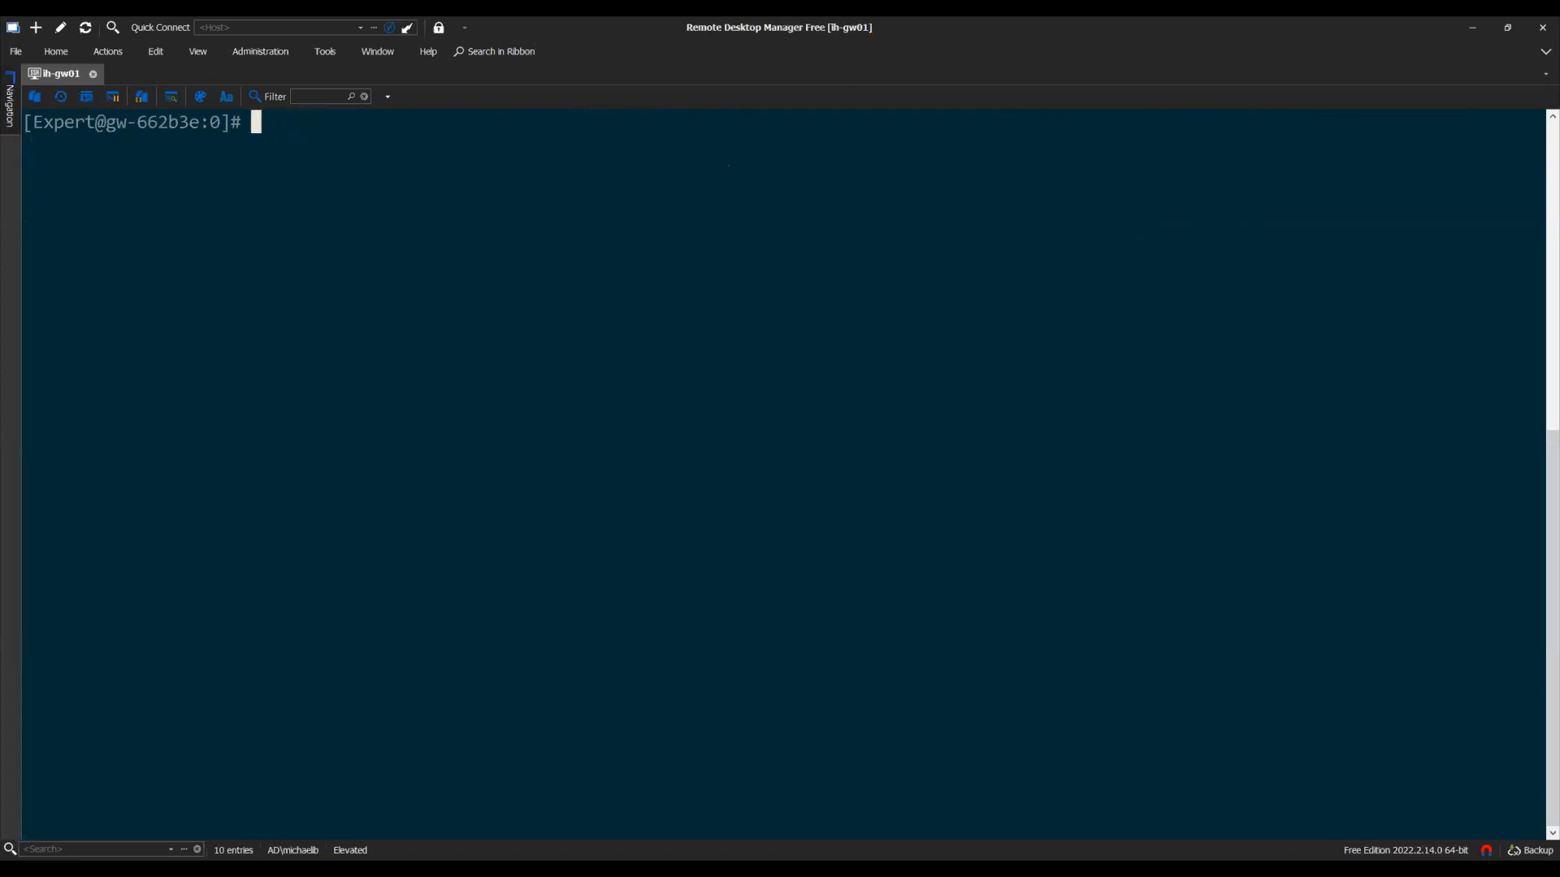
Run ./ftw_cli_run.sh and set the admin password, re-entering it after a mismatch
{"action": "key", "text": "alt+Tab"}
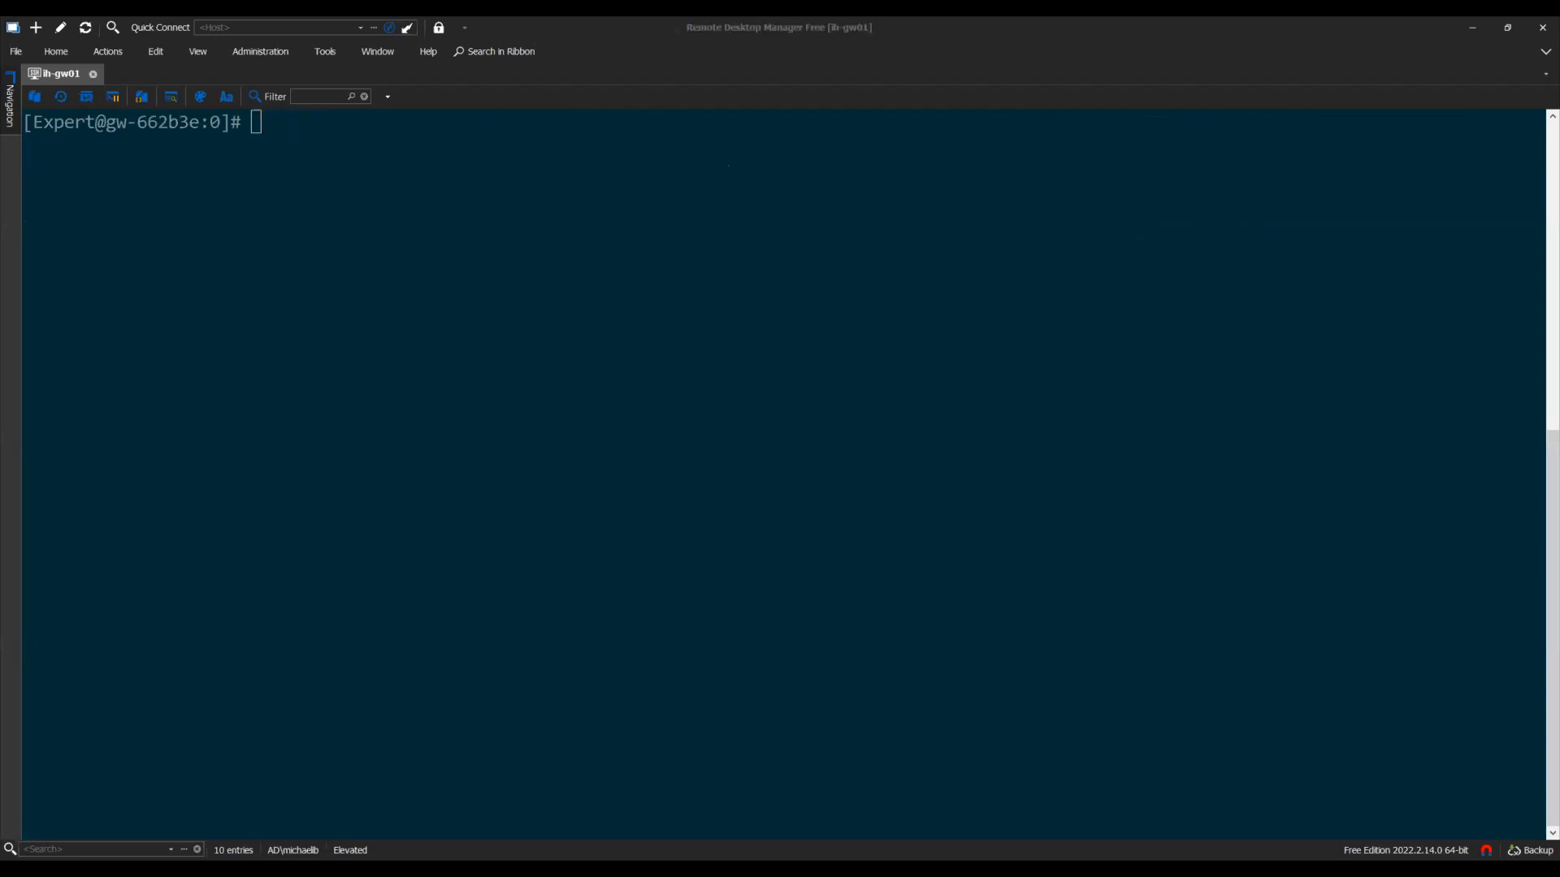
{"action": "key", "text": "alt+Tab"}
{"action": "type", "text": "./"}
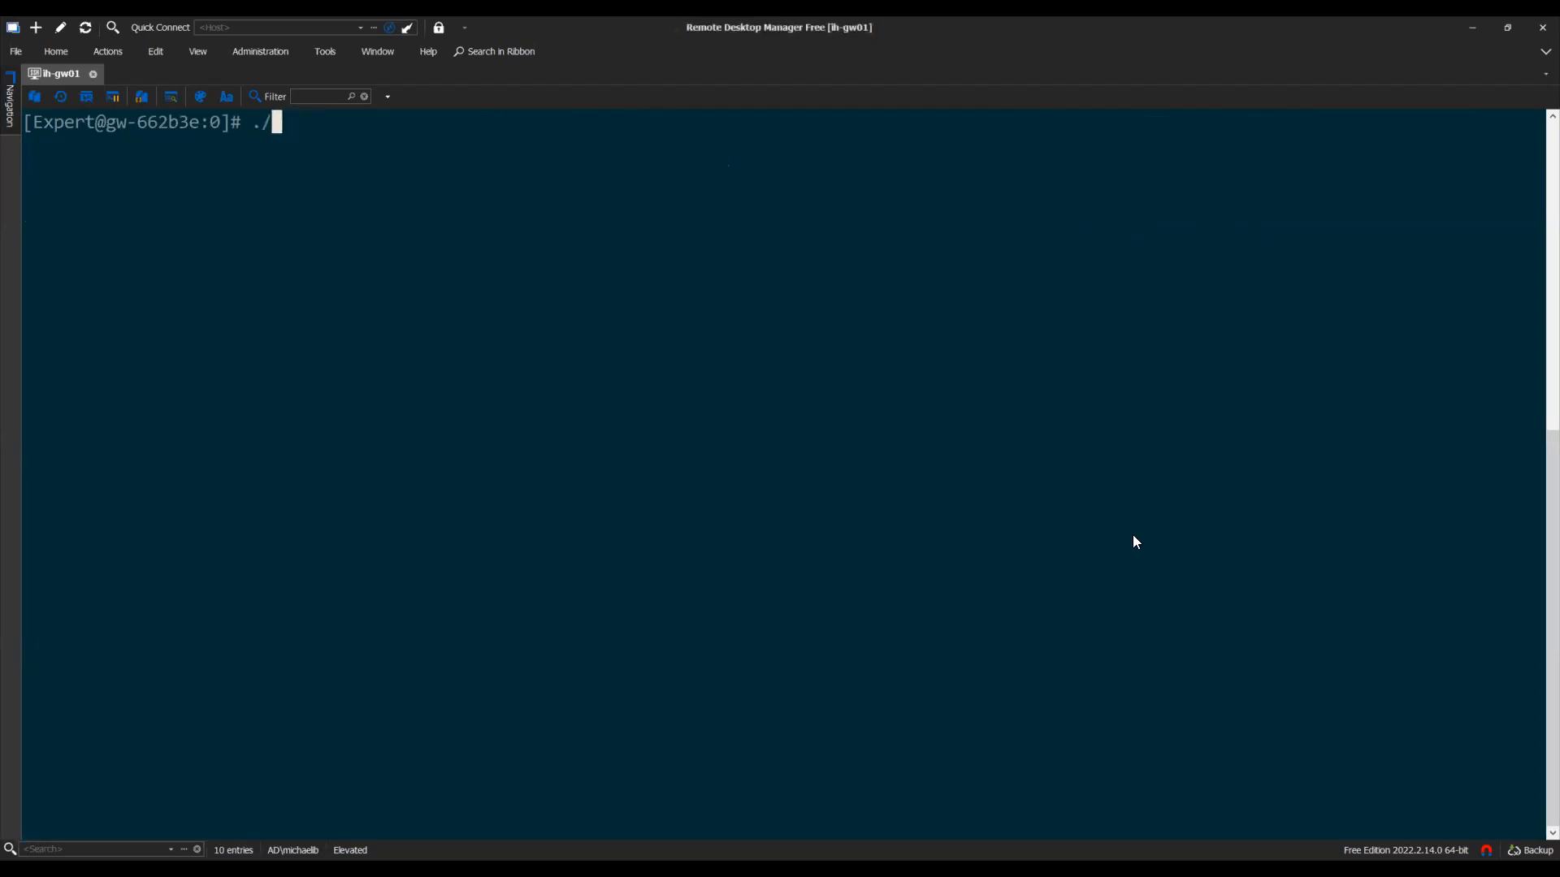
{"action": "type", "text": "ftw"}
{"action": "key", "text": "Tab"}
{"action": "key", "text": "Return"}
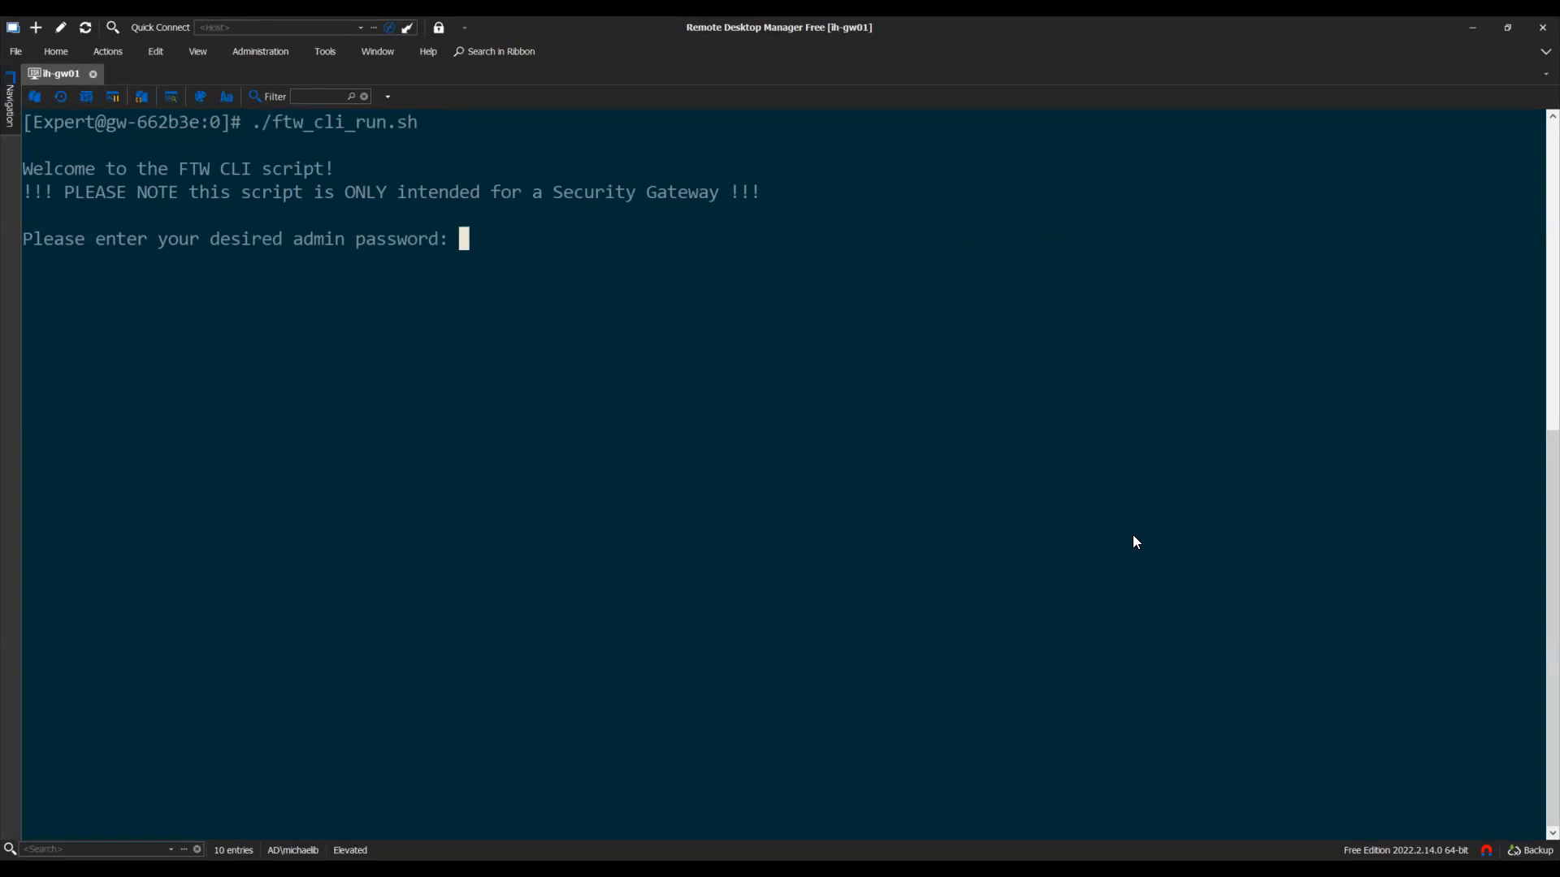
{"action": "key", "text": "Return"}
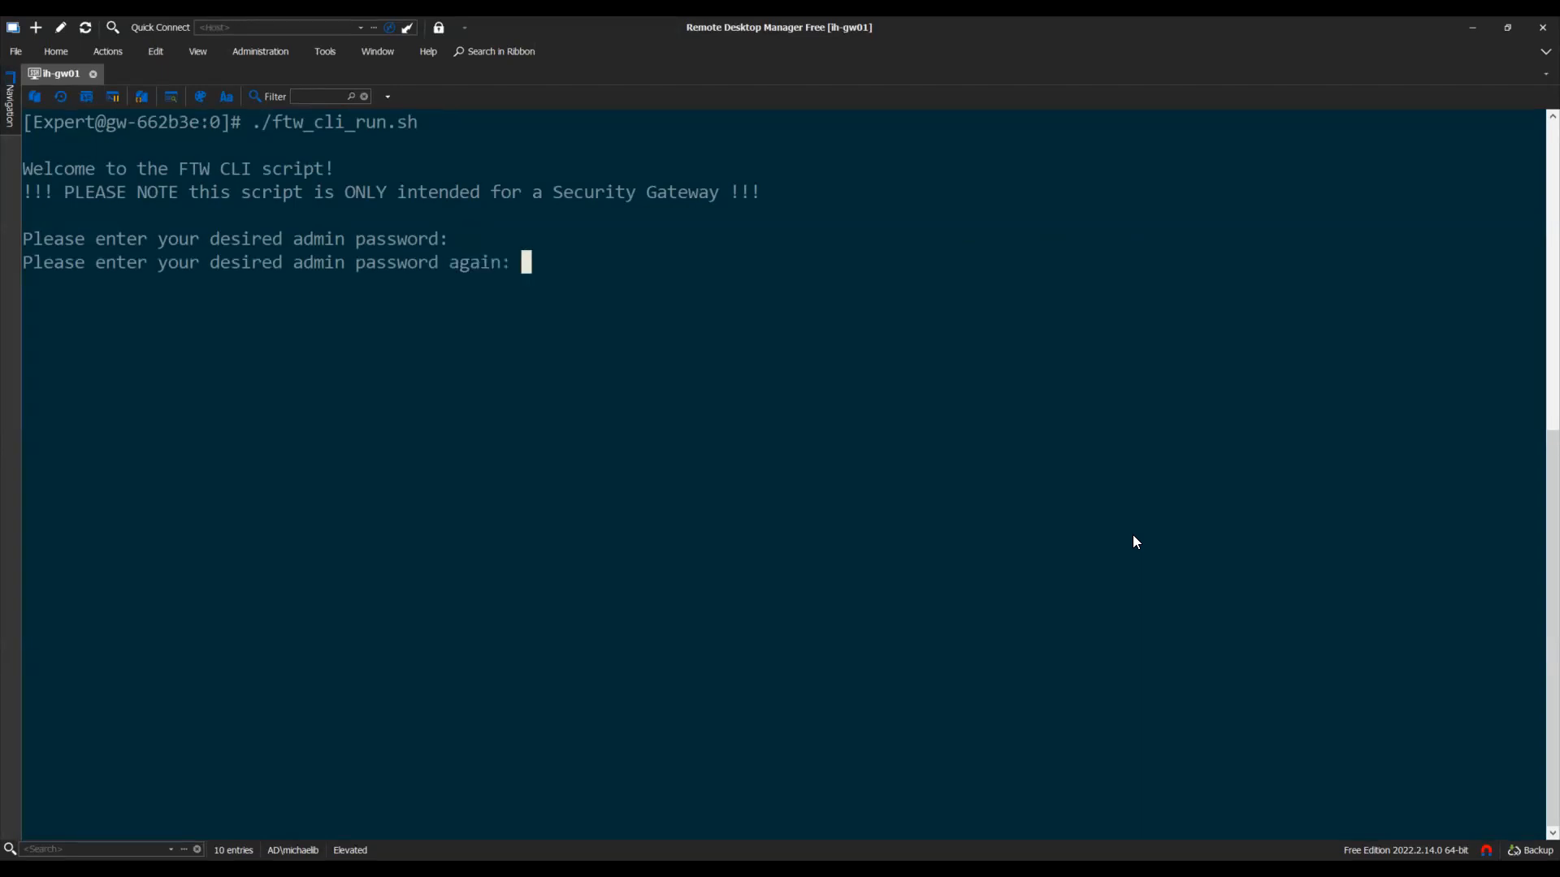
{"action": "key", "text": "Return"}
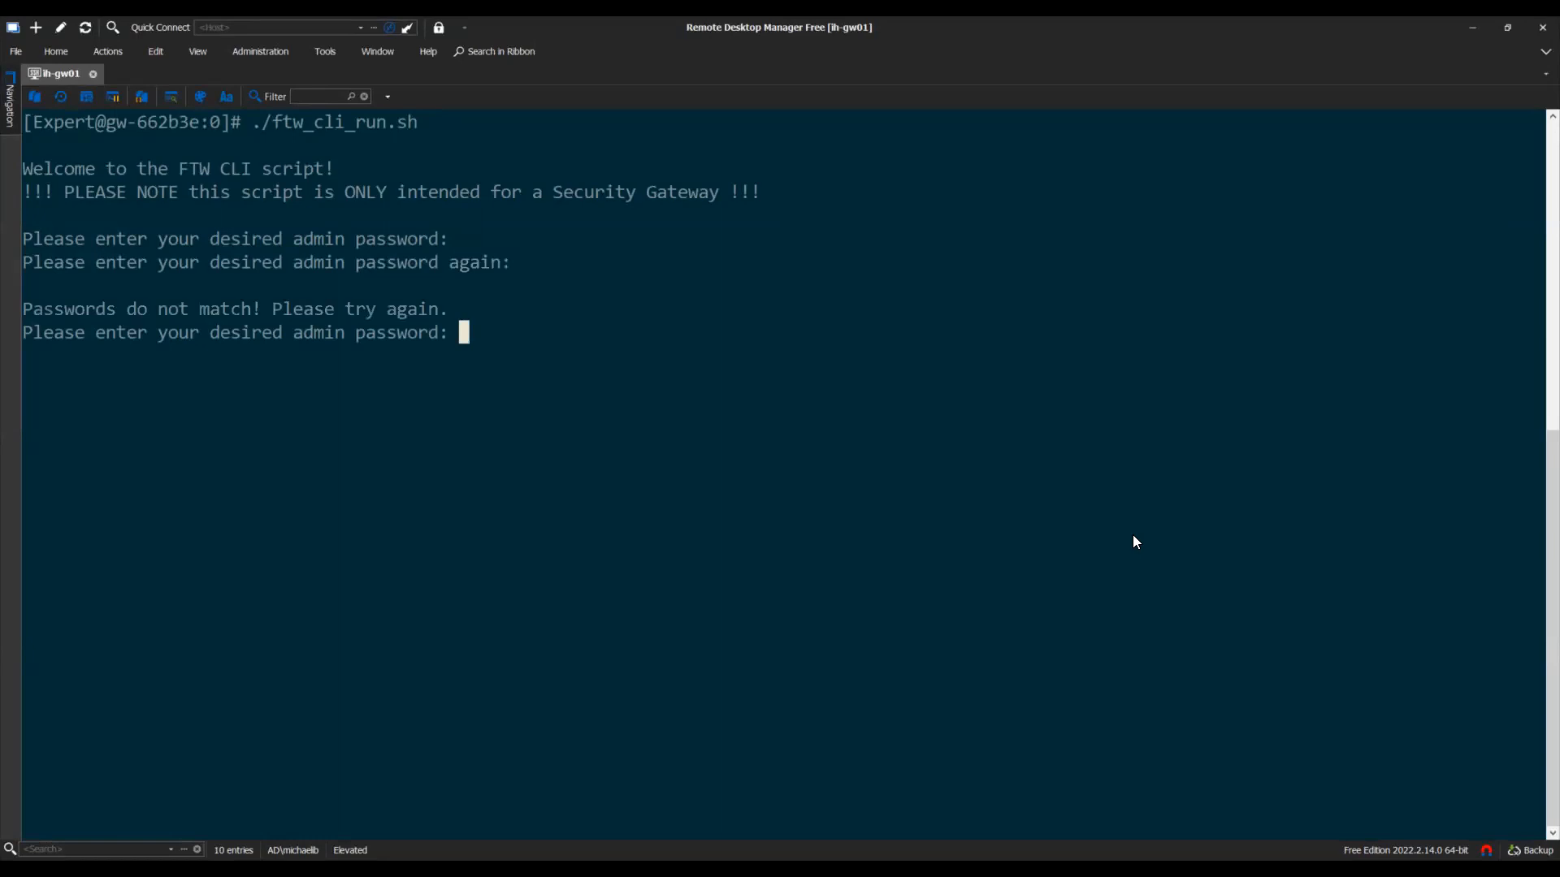
{"action": "key", "text": "Return"}
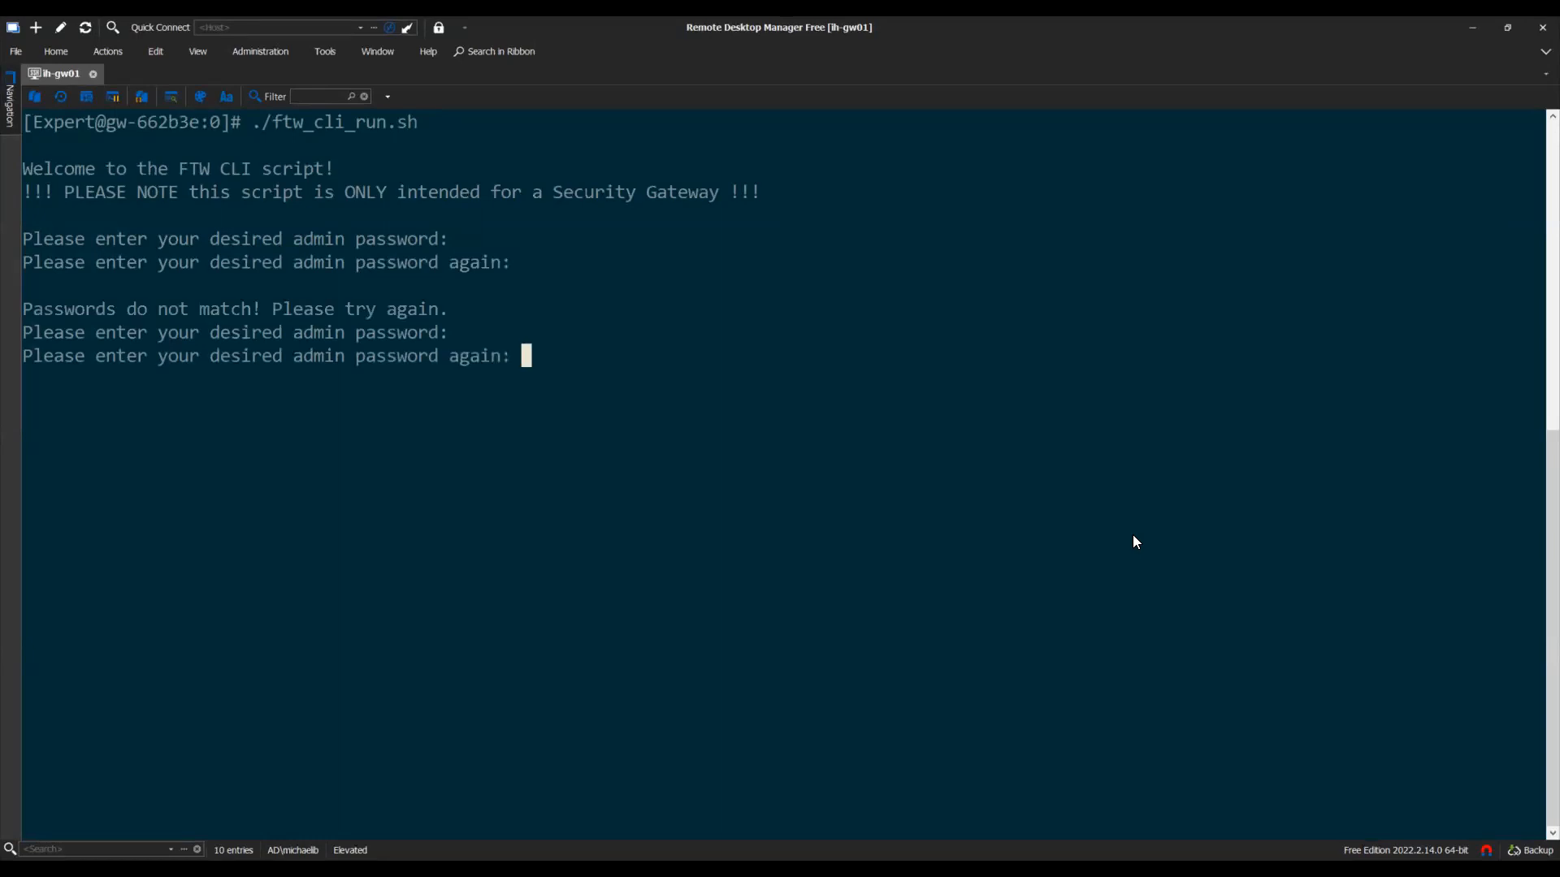
{"action": "key", "text": "Return"}
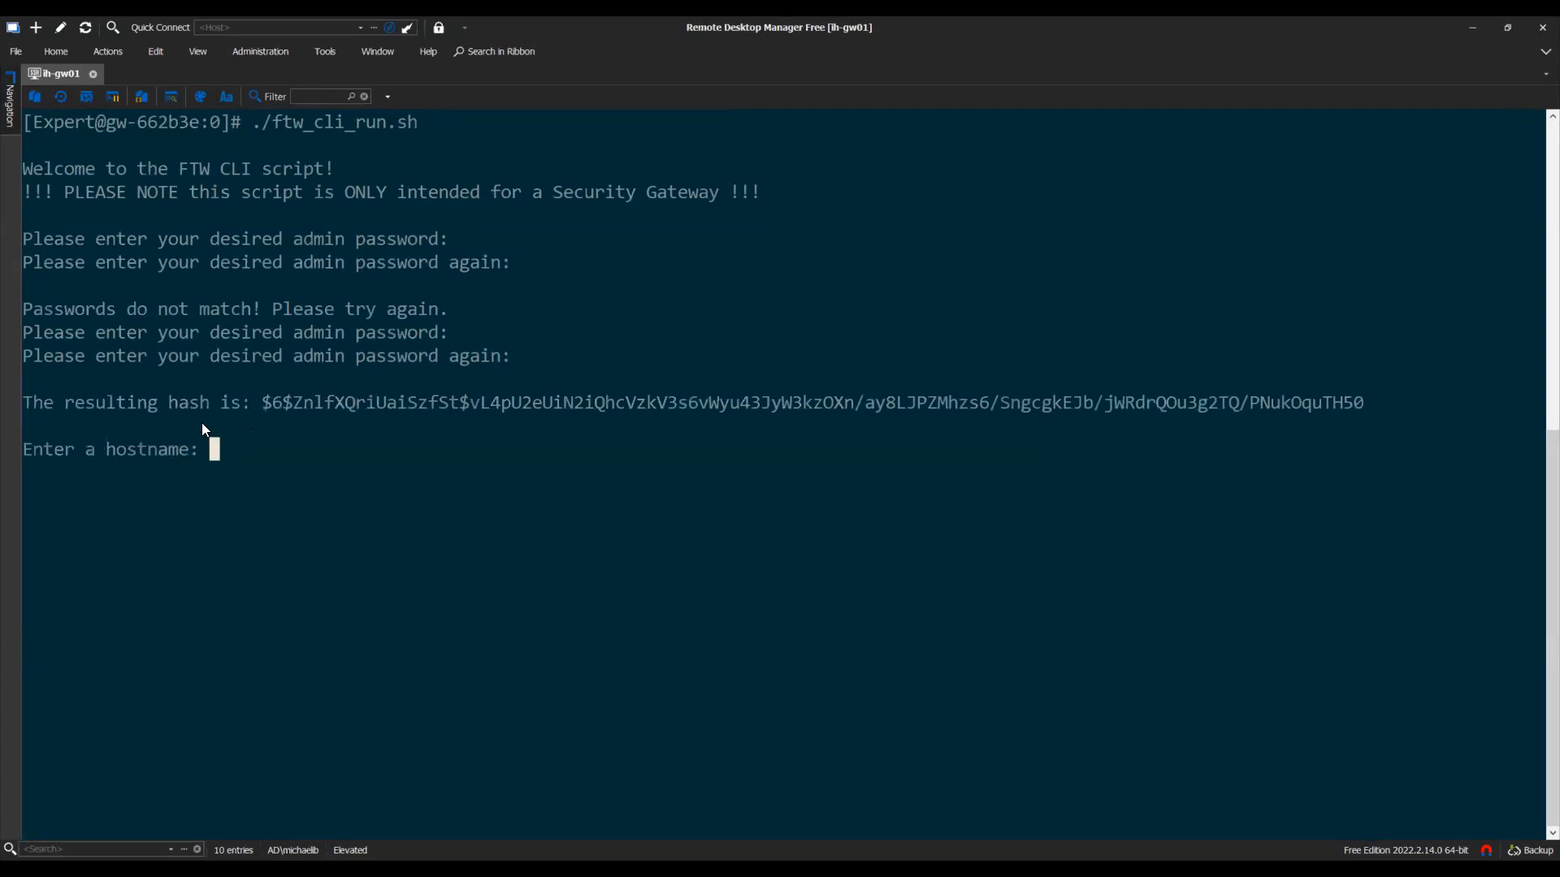
Select portions of the resulting admin password hash to inspect it
{"action": "left_click_drag", "start_coordinate": [263, 409], "coordinate": [1340, 405]}
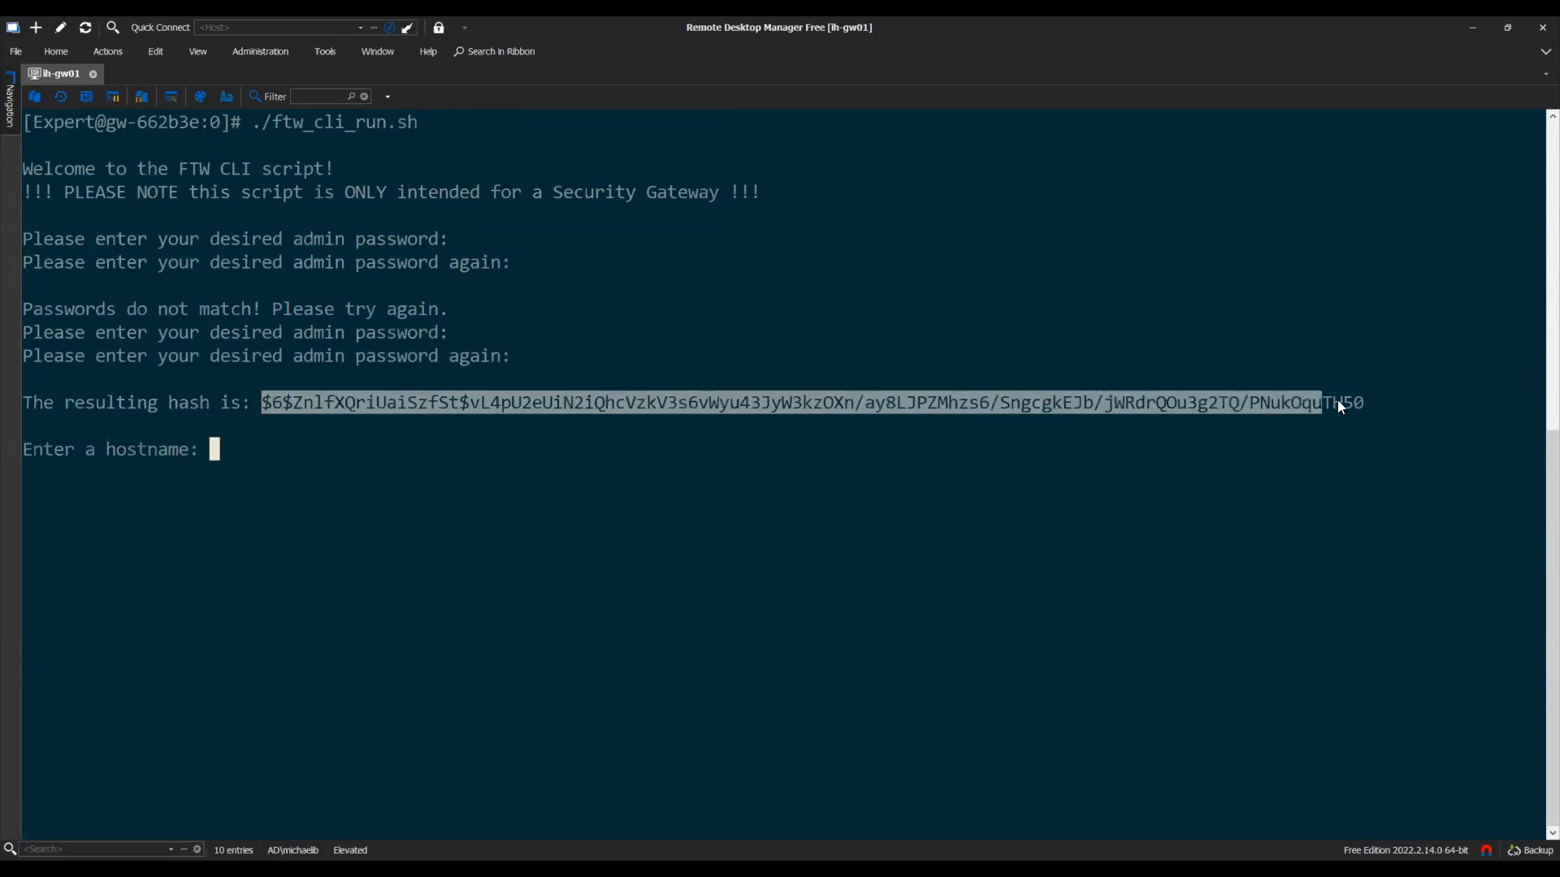
{"action": "left_click", "coordinate": [420, 409]}
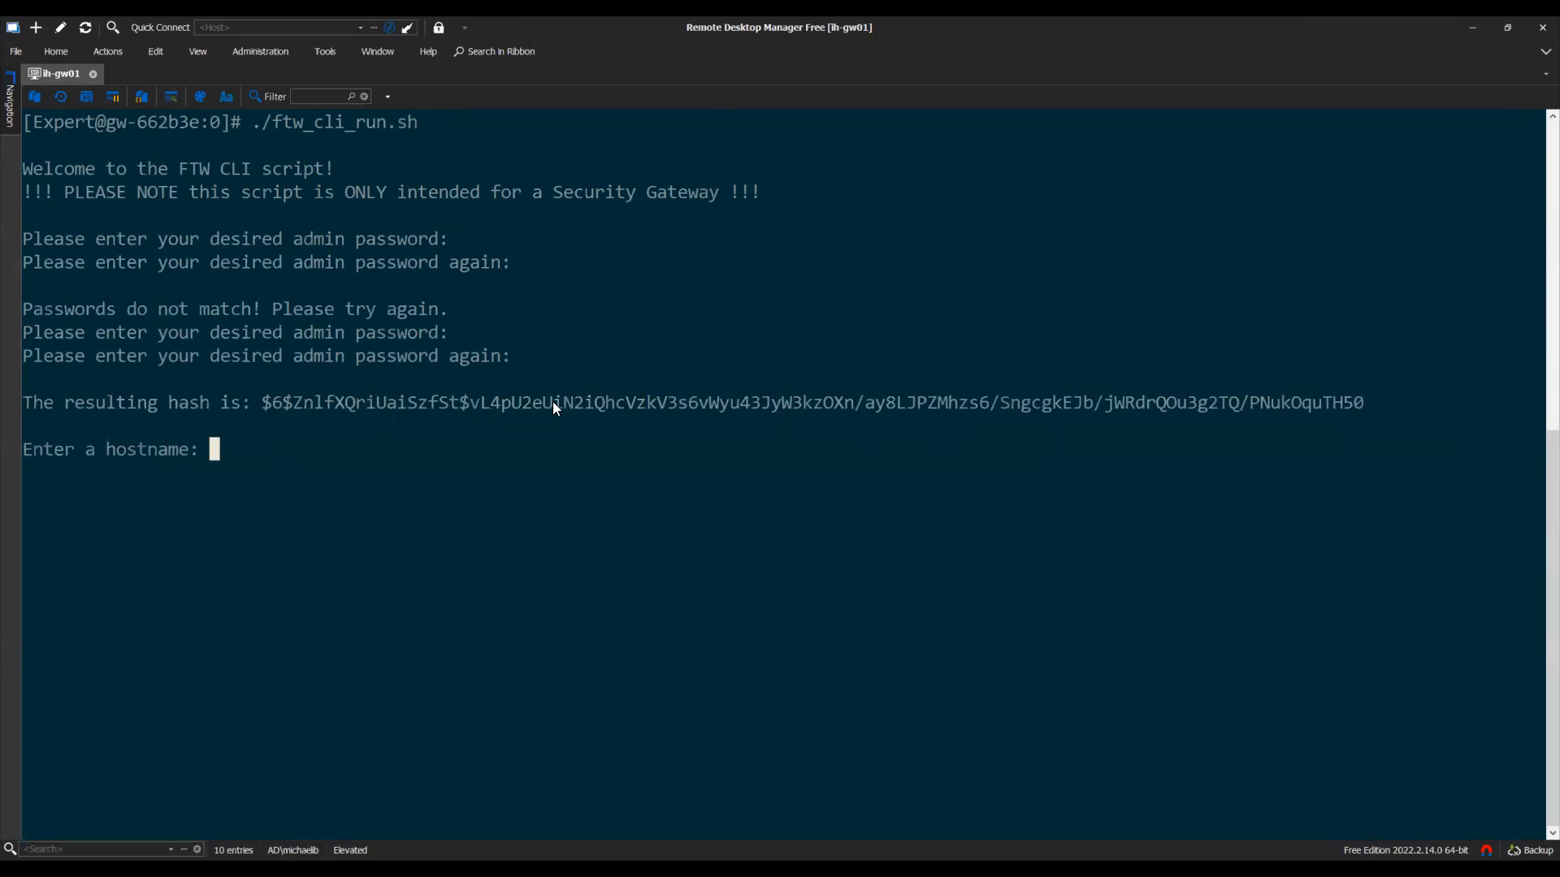
{"action": "left_click_drag", "start_coordinate": [1359, 408], "coordinate": [473, 410]}
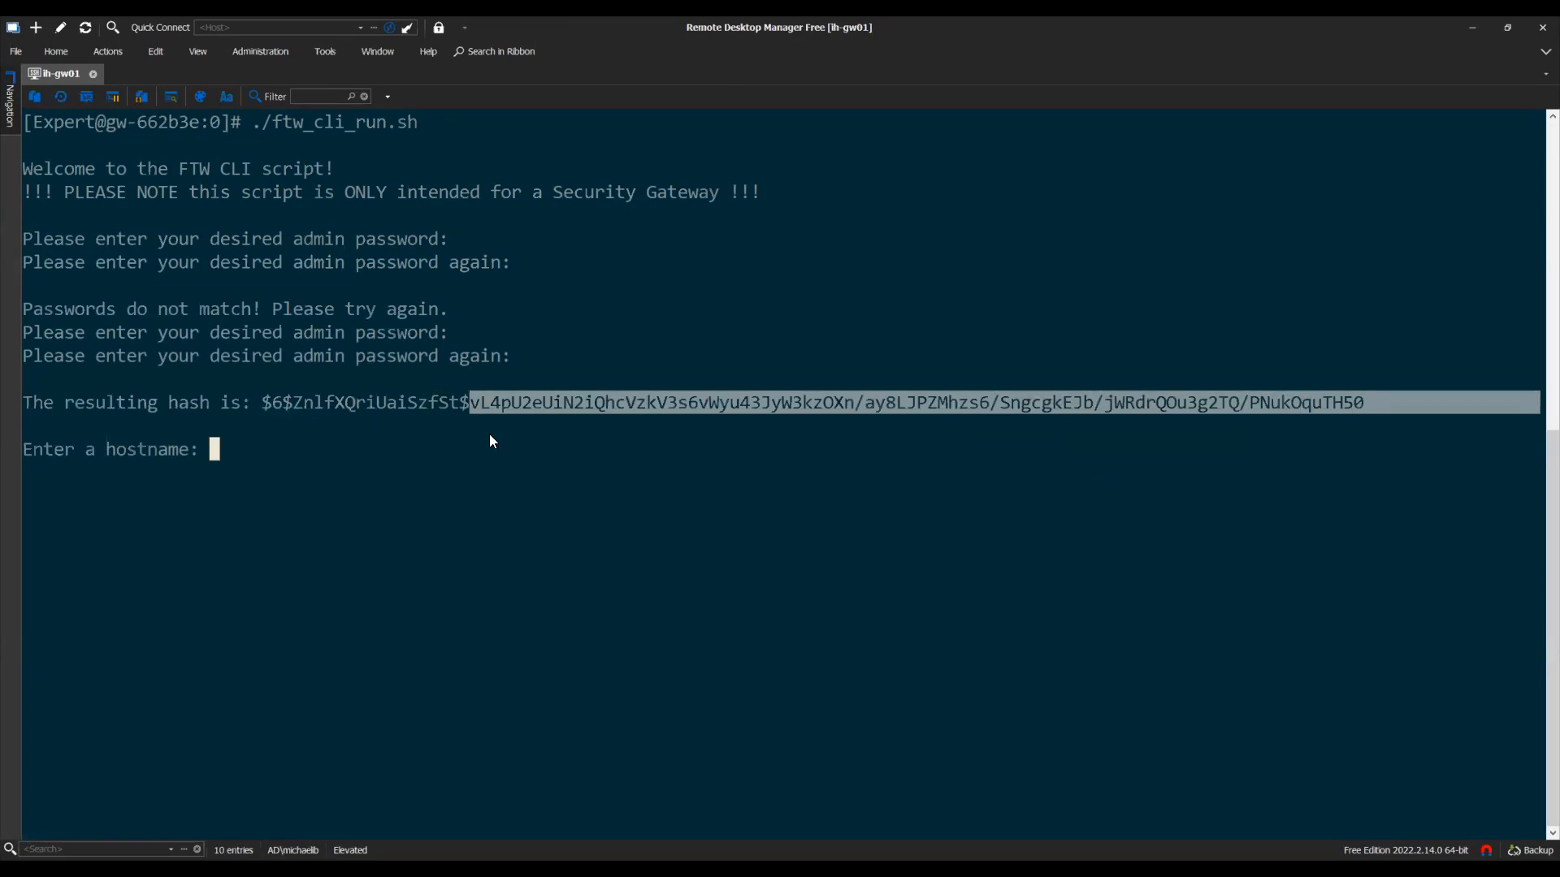
{"action": "left_click", "coordinate": [490, 437]}
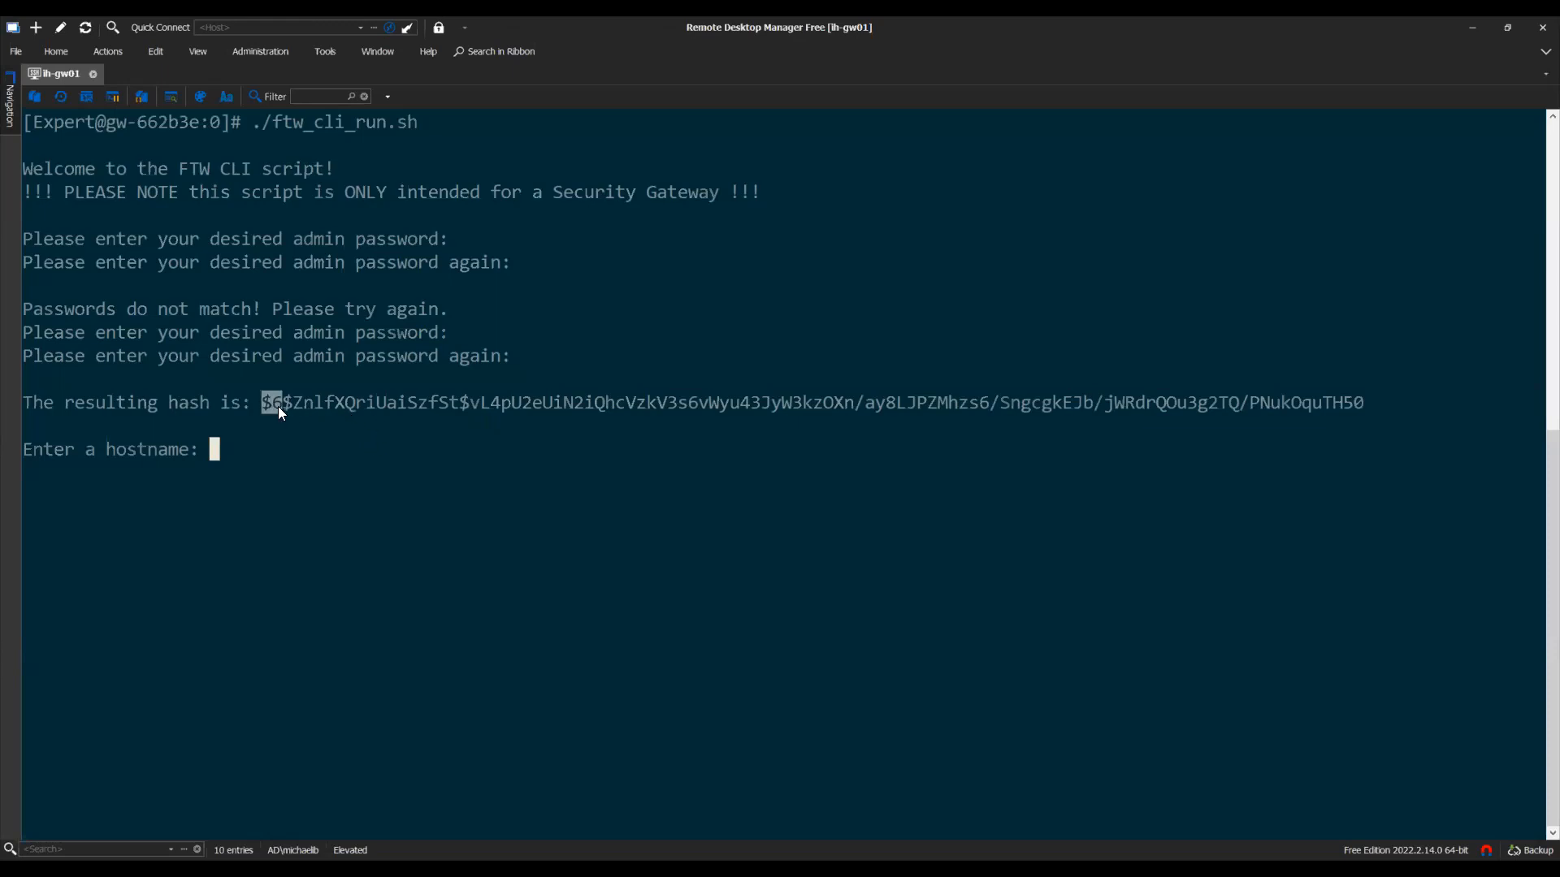
{"action": "left_click", "coordinate": [465, 410]}
{"action": "left_click", "coordinate": [286, 407]}
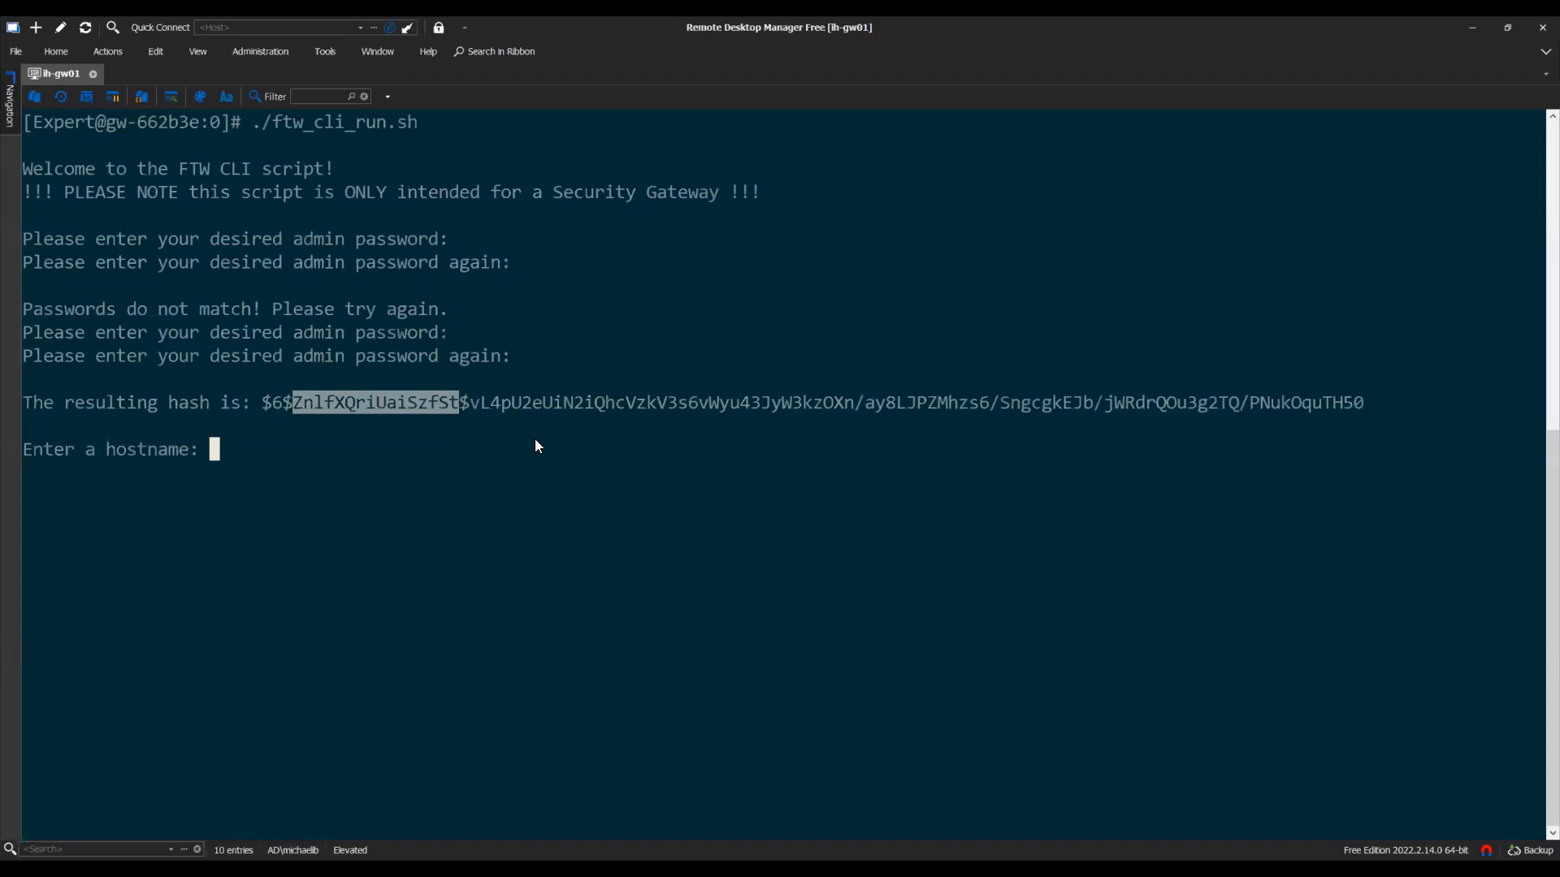
{"action": "left_click_drag", "start_coordinate": [469, 405], "coordinate": [1350, 401]}
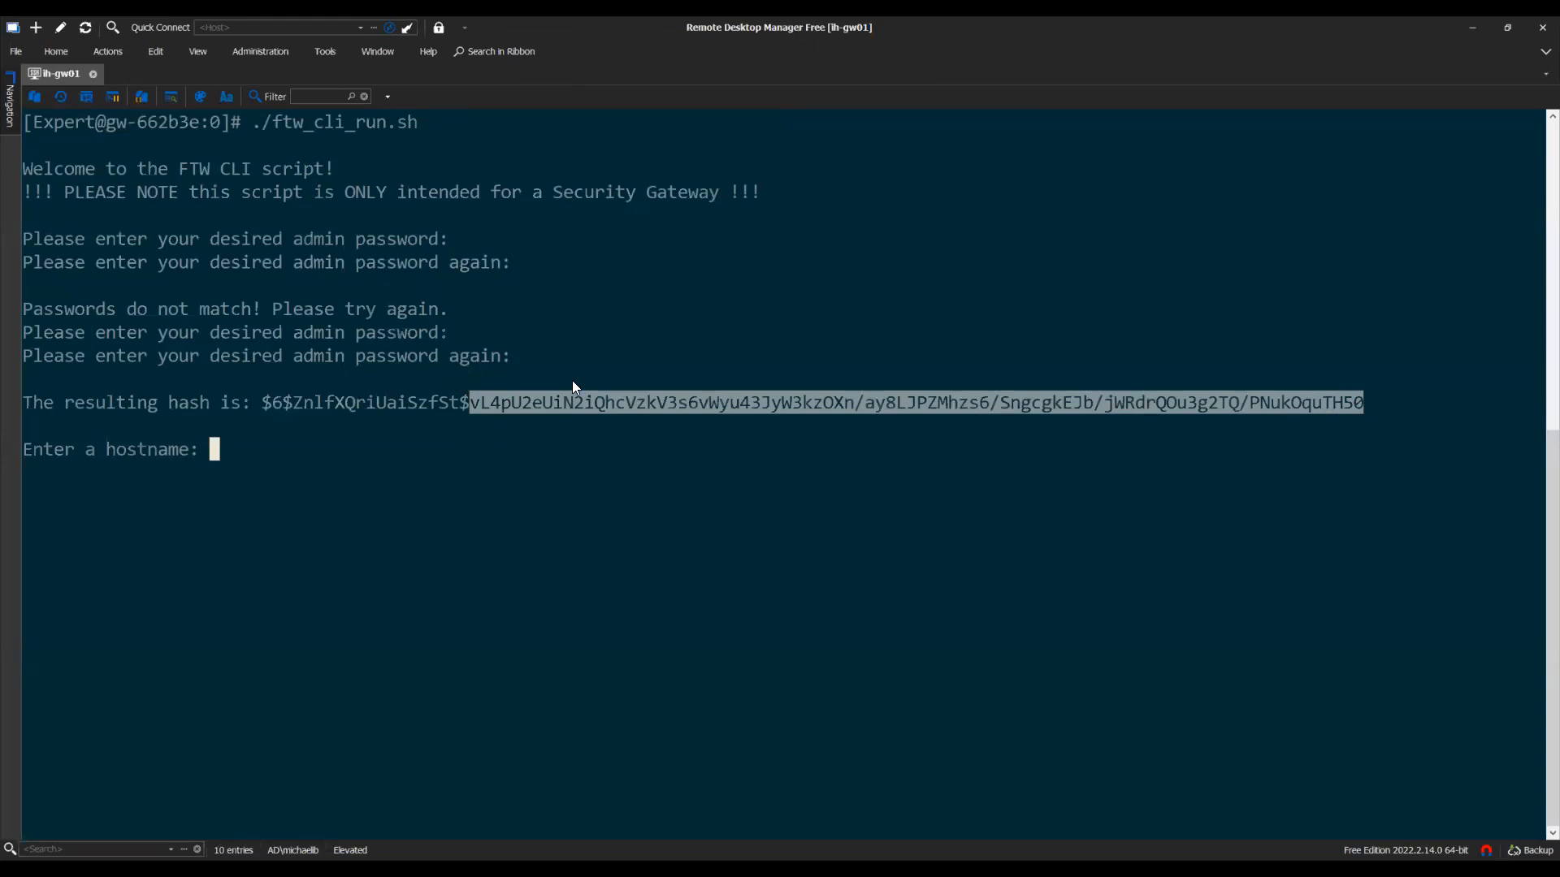
{"action": "left_click", "coordinate": [495, 411]}
{"action": "left_click_drag", "start_coordinate": [472, 405], "coordinate": [1327, 402]}
{"action": "left_click", "coordinate": [1340, 447]}
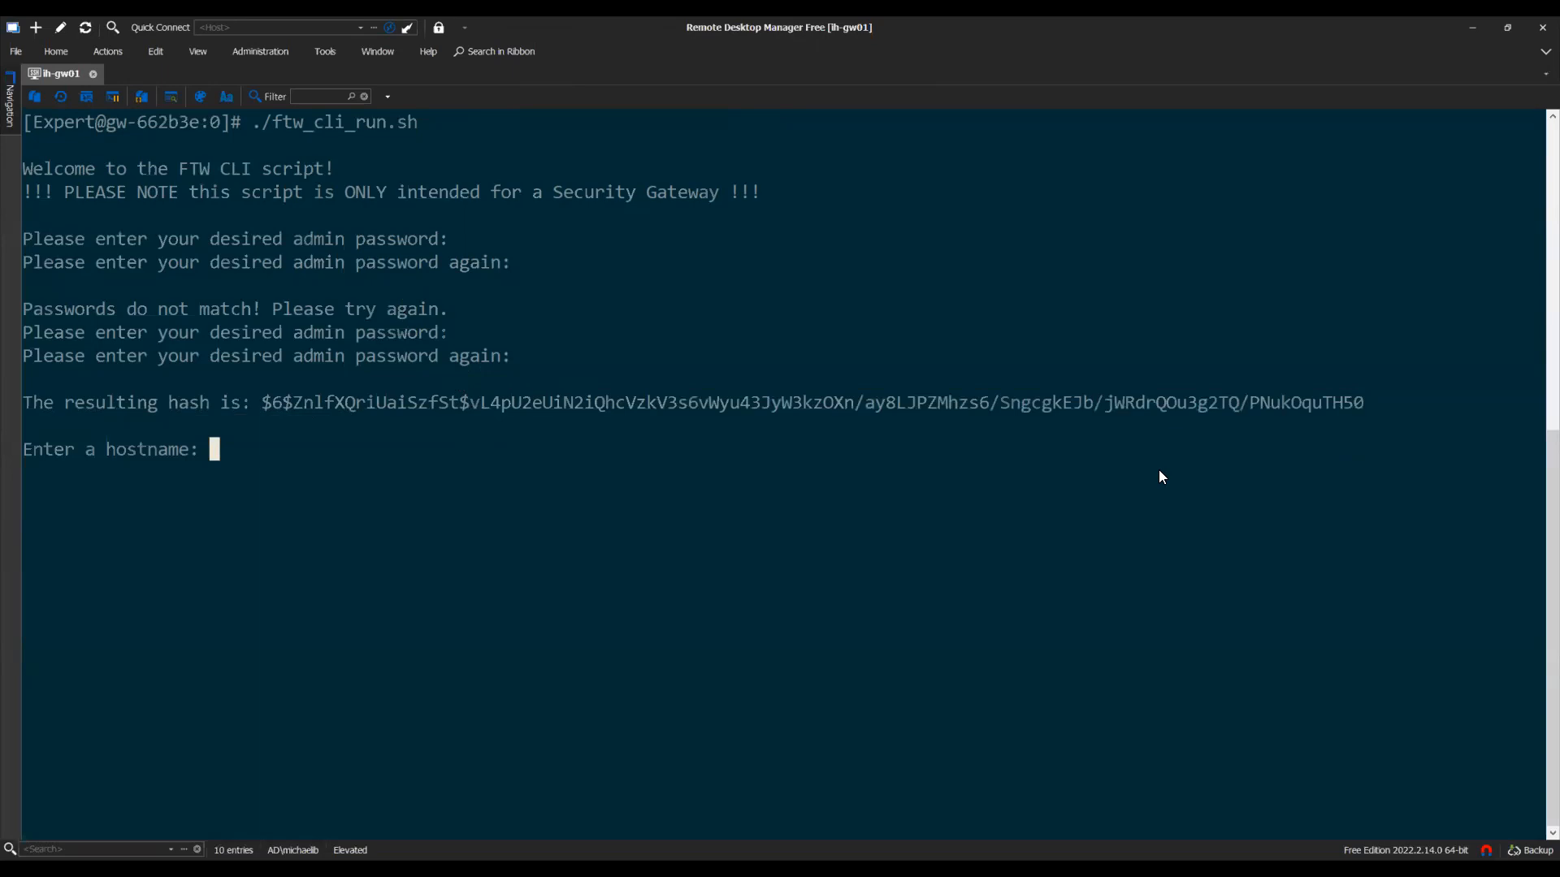
Answer hostname ih-gw01, then enter and confirm the SIC key
{"action": "type", "text": "ih-gw01"}
{"action": "key", "text": "Return"}
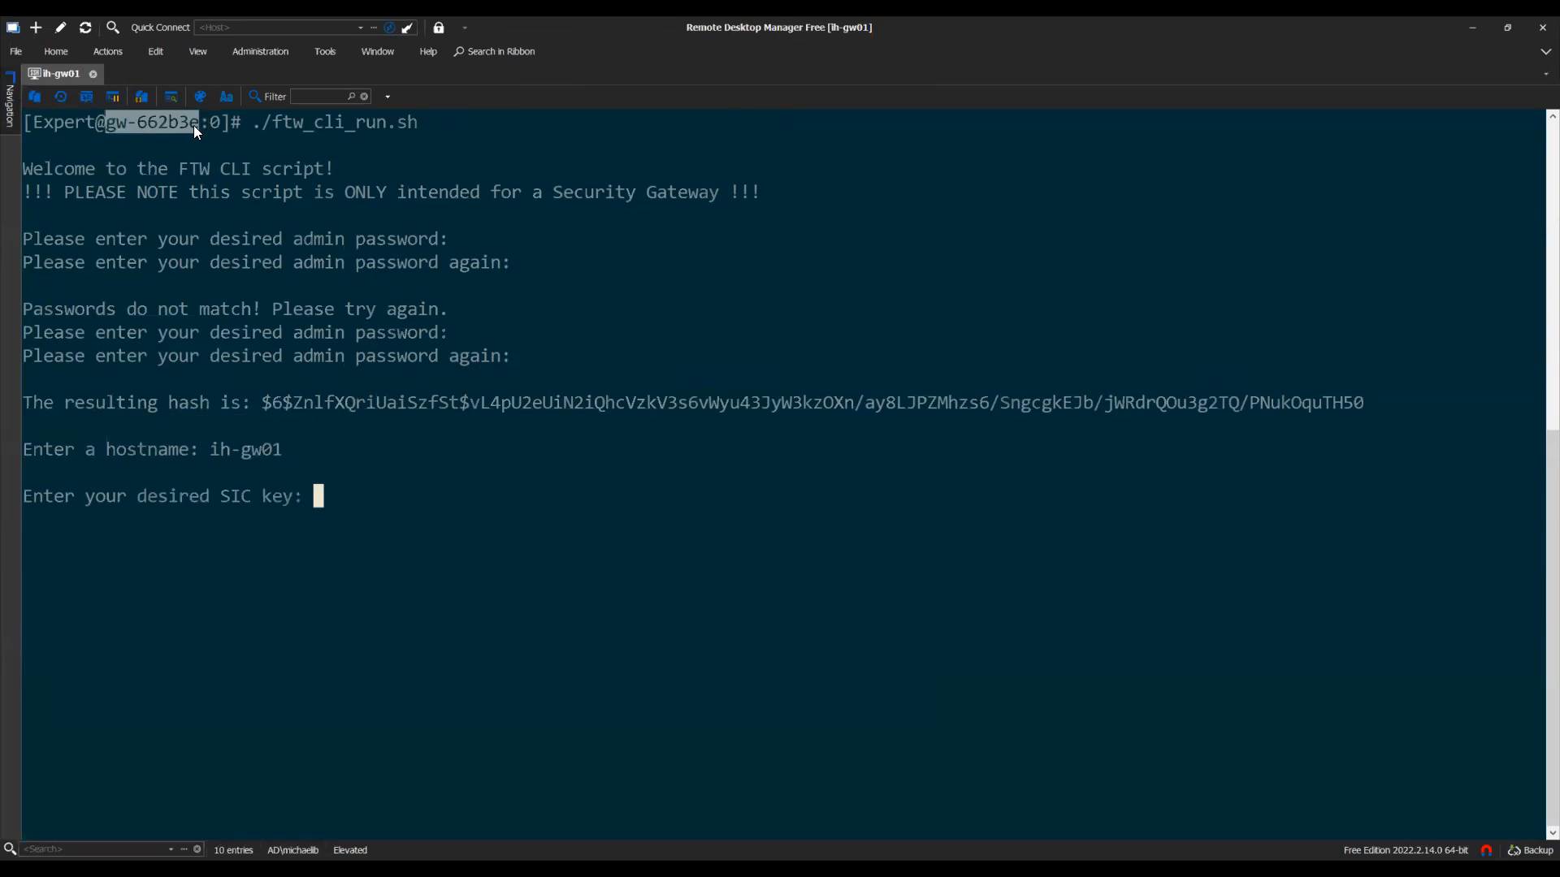
{"action": "left_click", "coordinate": [296, 462]}
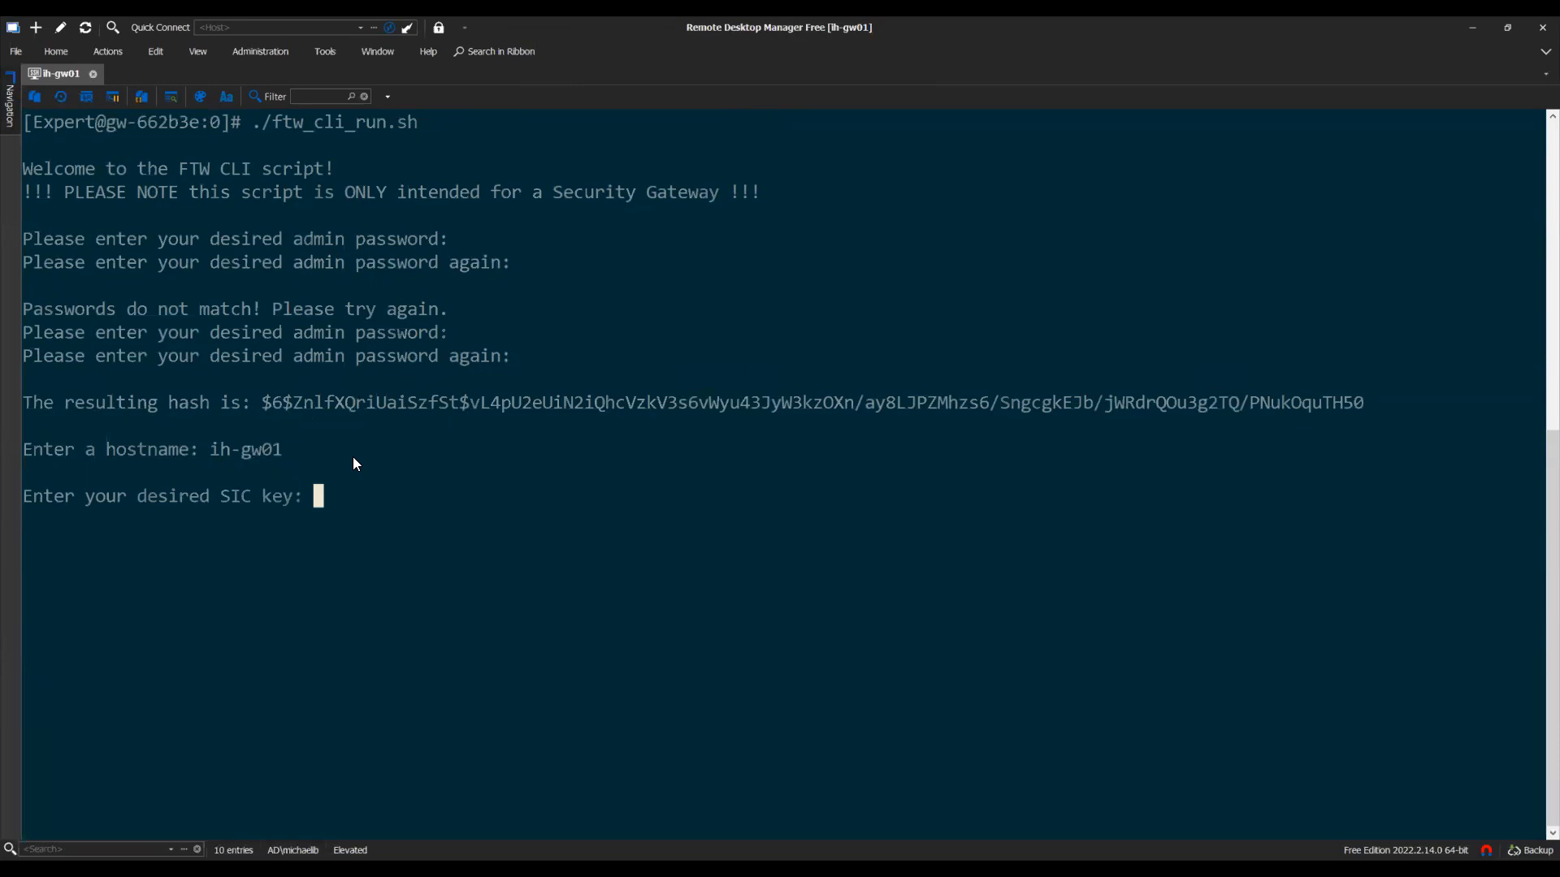
{"action": "key", "text": "Return"}
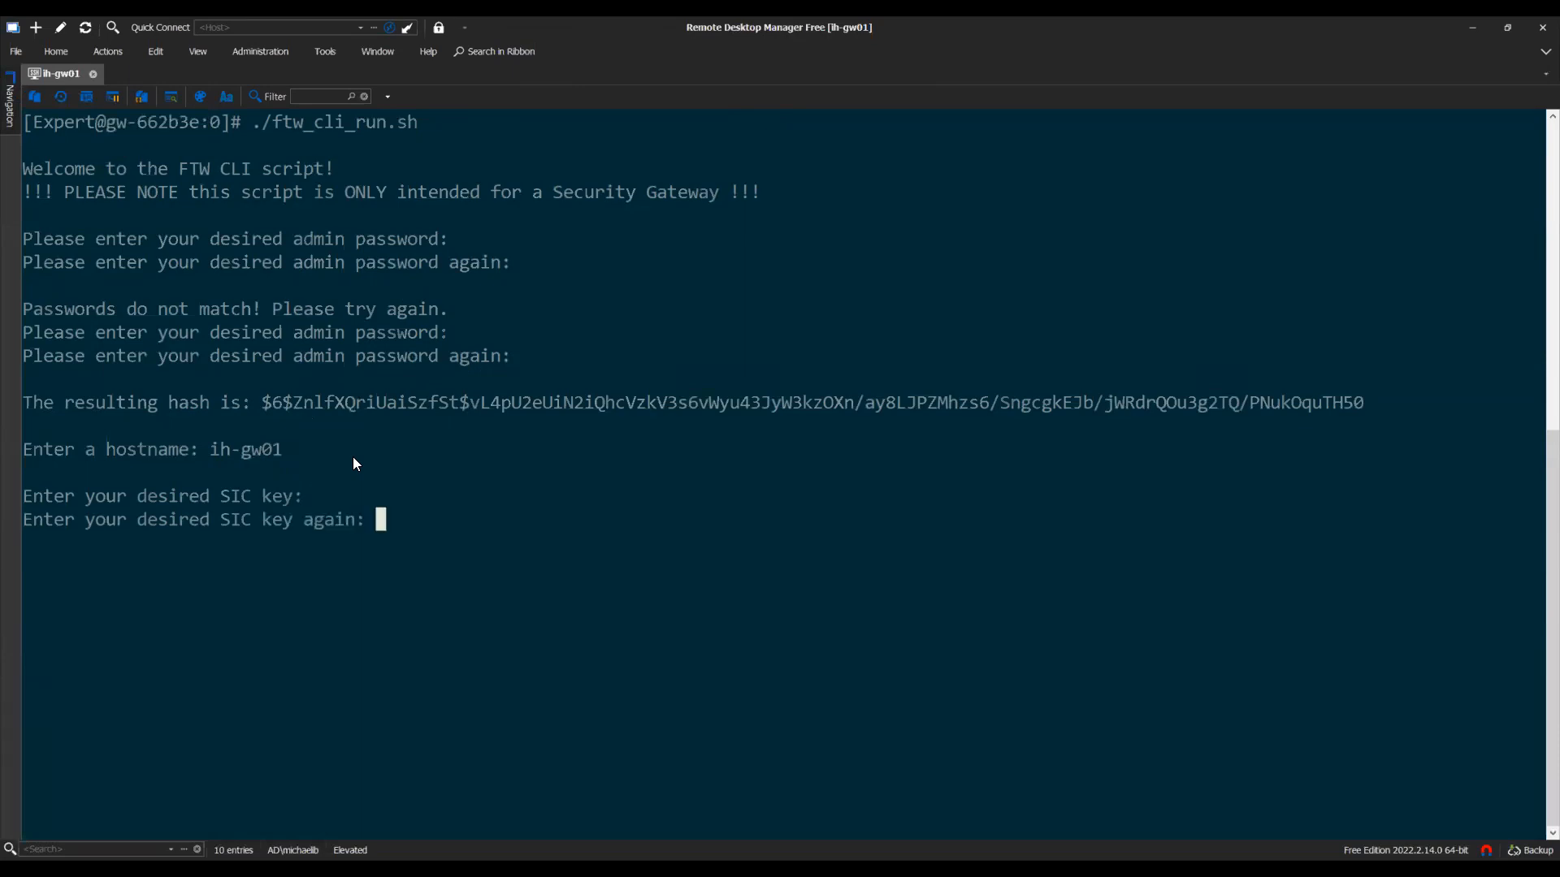
{"action": "key", "text": "Return"}
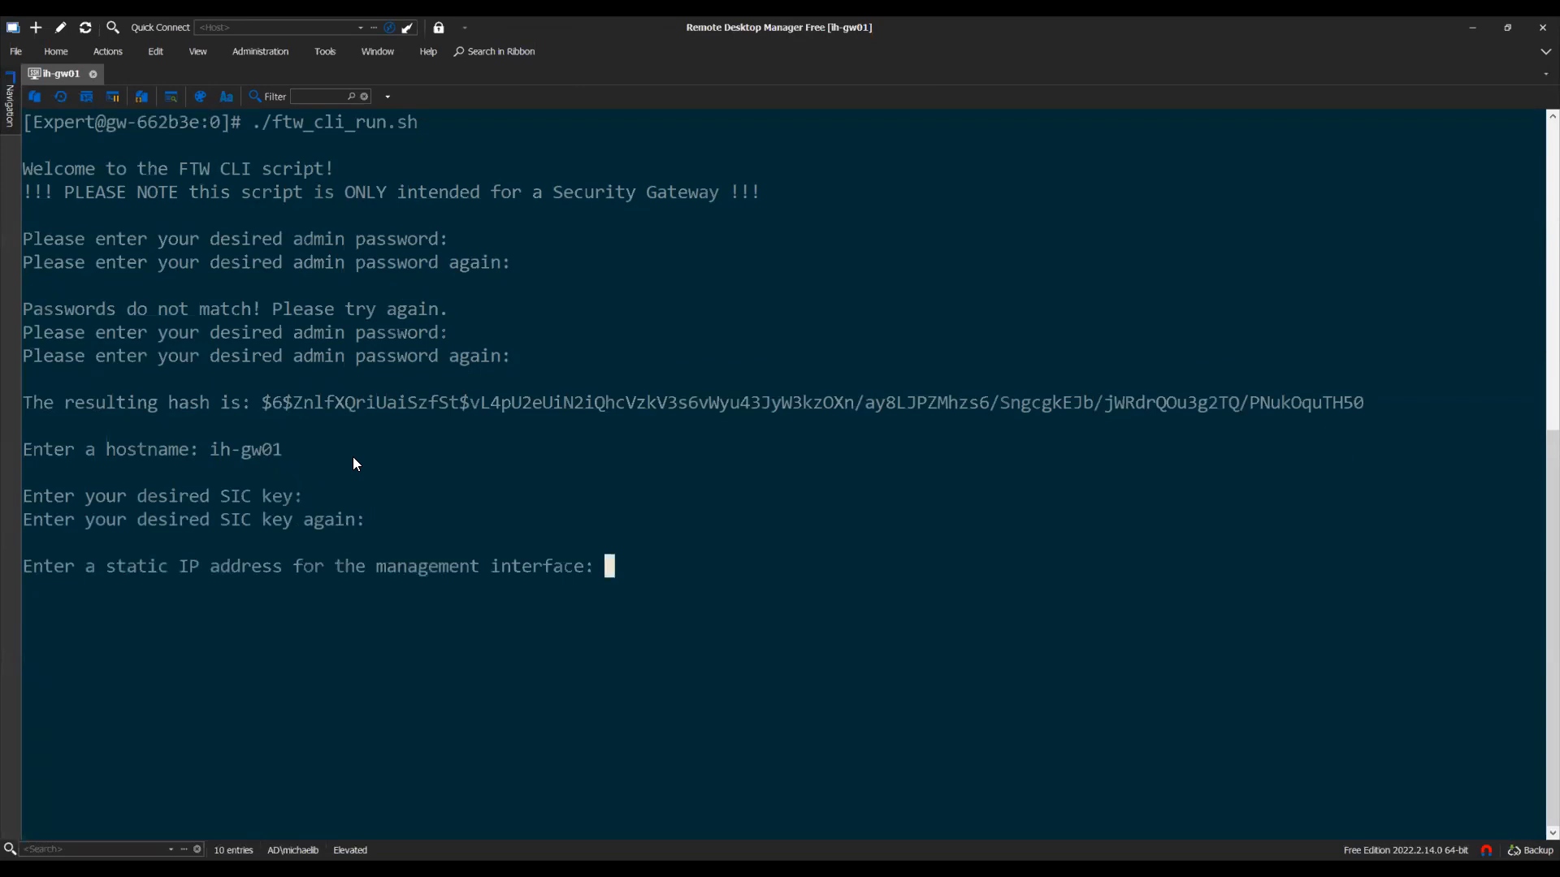
Enter management IP 10.5.1.101 and subnet mask length 24, after an initial 64 entry
{"action": "type", "text": "10.5.1.101"}
{"action": "key", "text": "Return"}
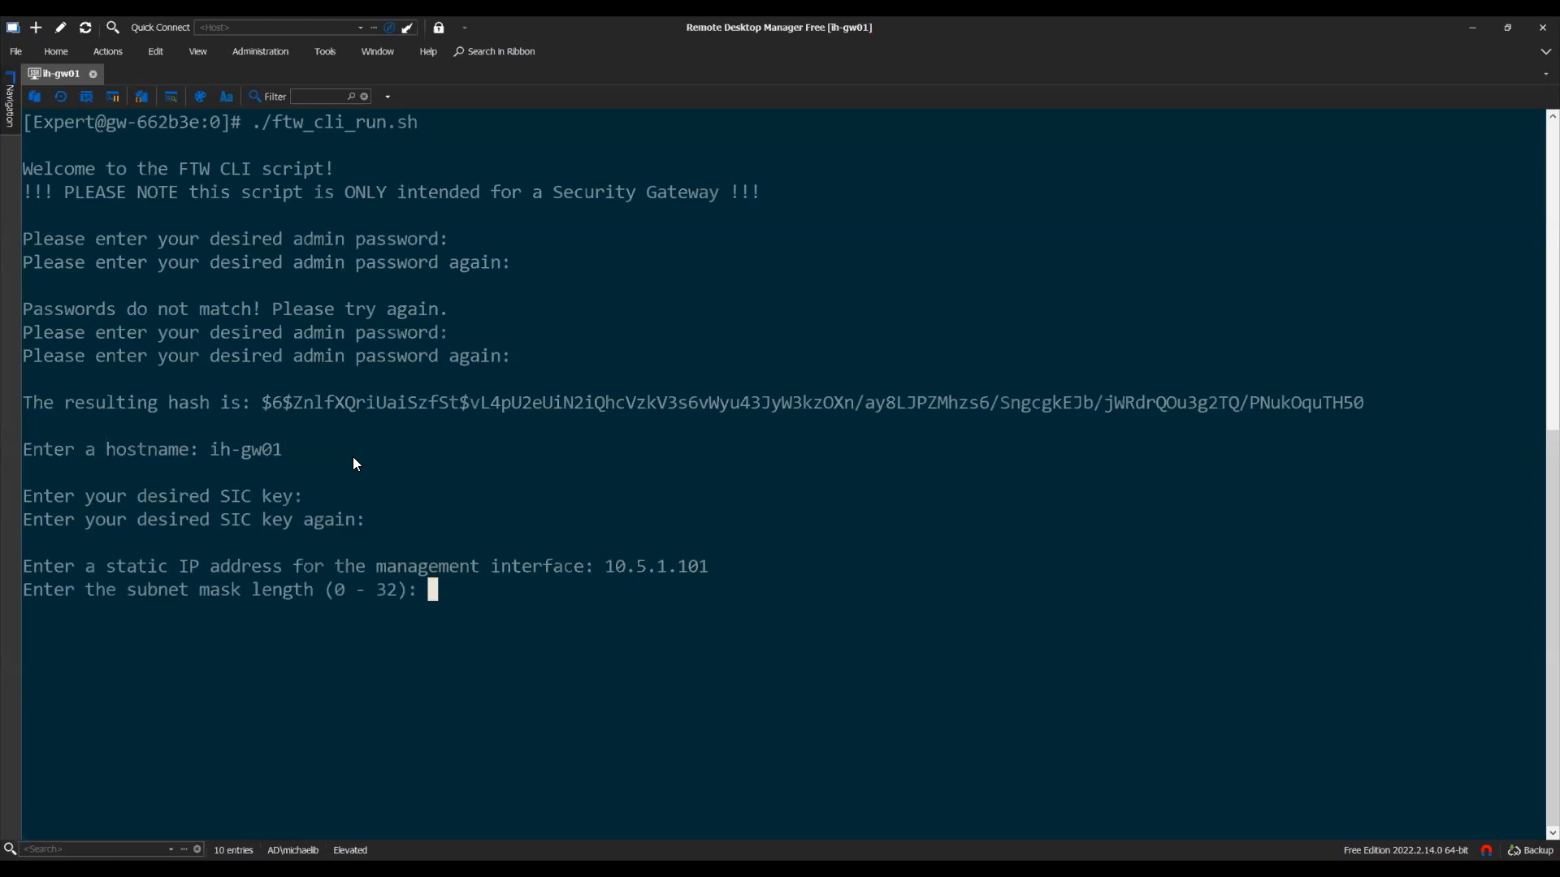
{"action": "type", "text": "64"}
{"action": "key", "text": "Return"}
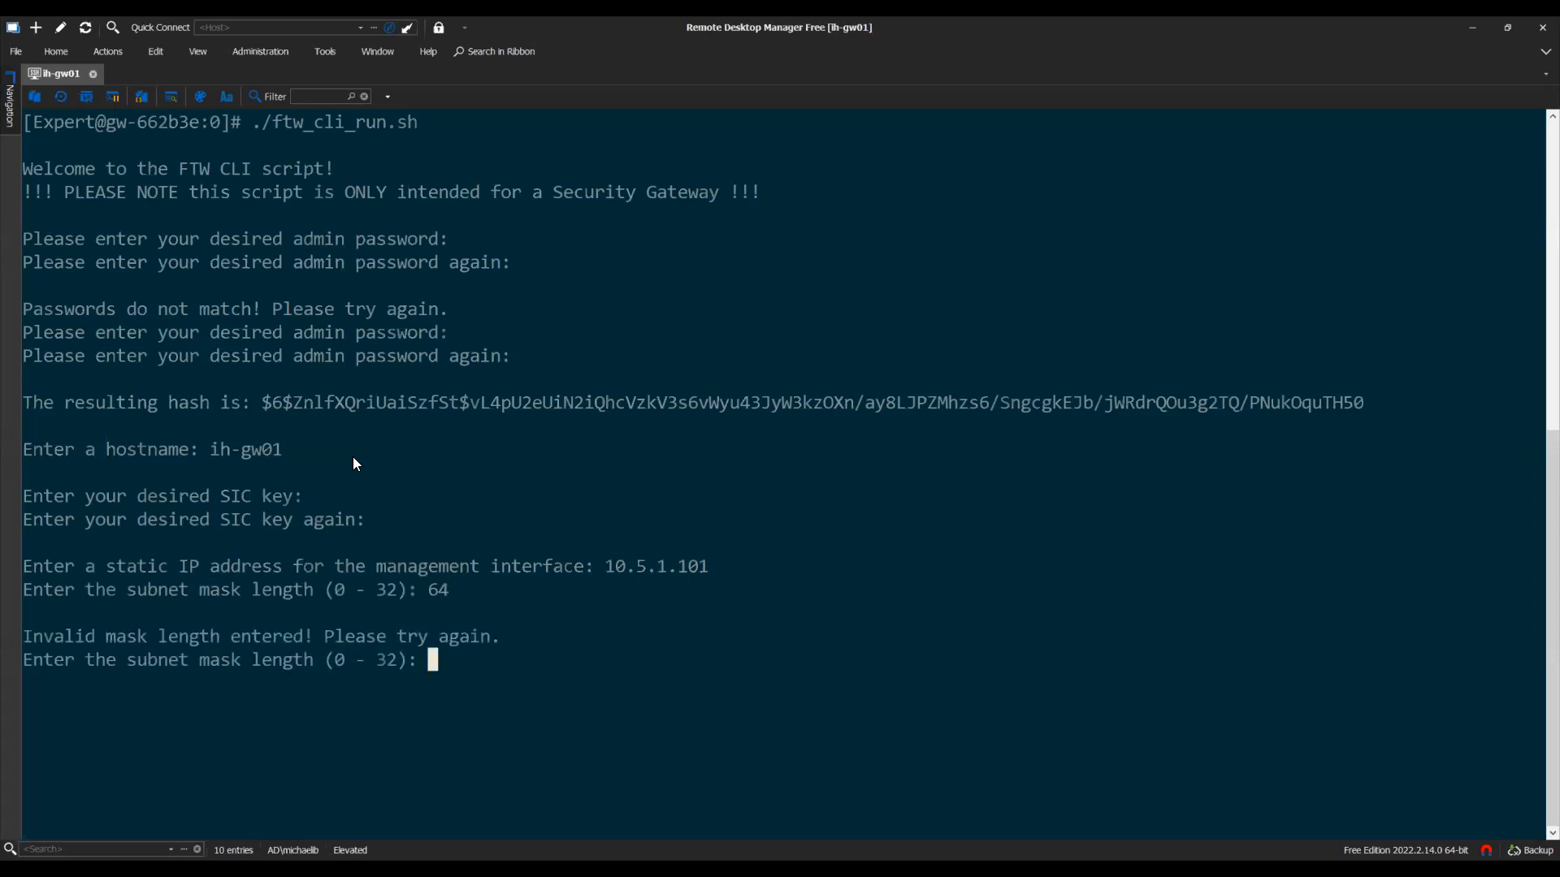
{"action": "type", "text": "255.255.255.0"}
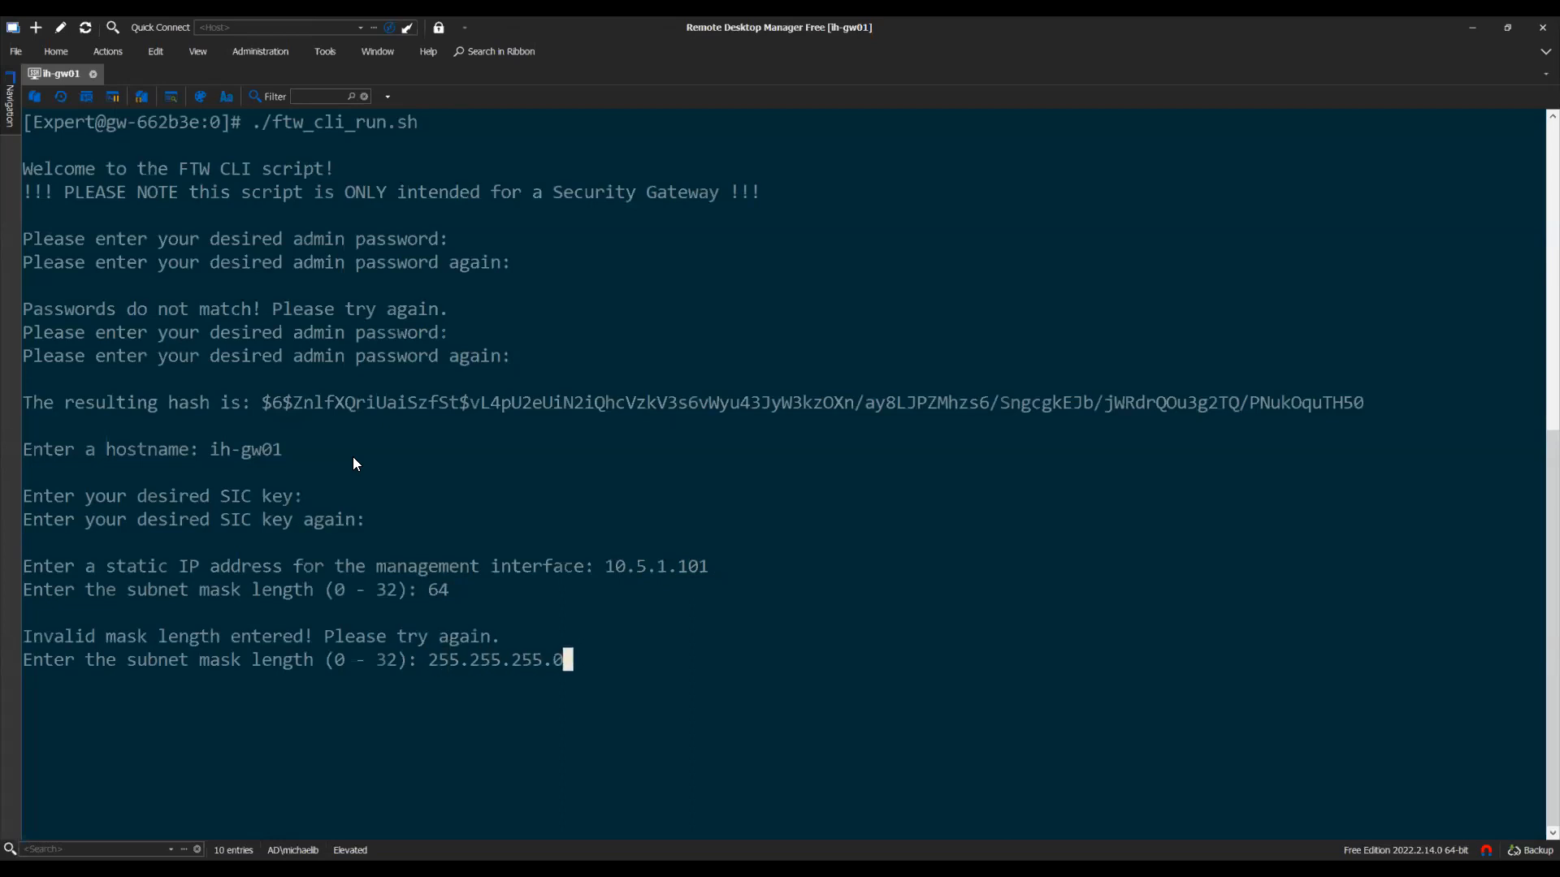
{"action": "key", "text": "BackSpace"}
{"action": "key", "text": "BackSpace"}
{"action": "key", "text": "BackSpace"}
{"action": "key", "text": "BackSpace"}
{"action": "key", "text": "BackSpace"}
{"action": "key", "text": "BackSpace"}
{"action": "key", "text": "BackSpace"}
{"action": "key", "text": "BackSpace"}
{"action": "key", "text": "BackSpace"}
{"action": "key", "text": "BackSpace"}
{"action": "key", "text": "BackSpace"}
{"action": "key", "text": "BackSpace"}
{"action": "key", "text": "BackSpace"}
{"action": "type", "text": "24"}
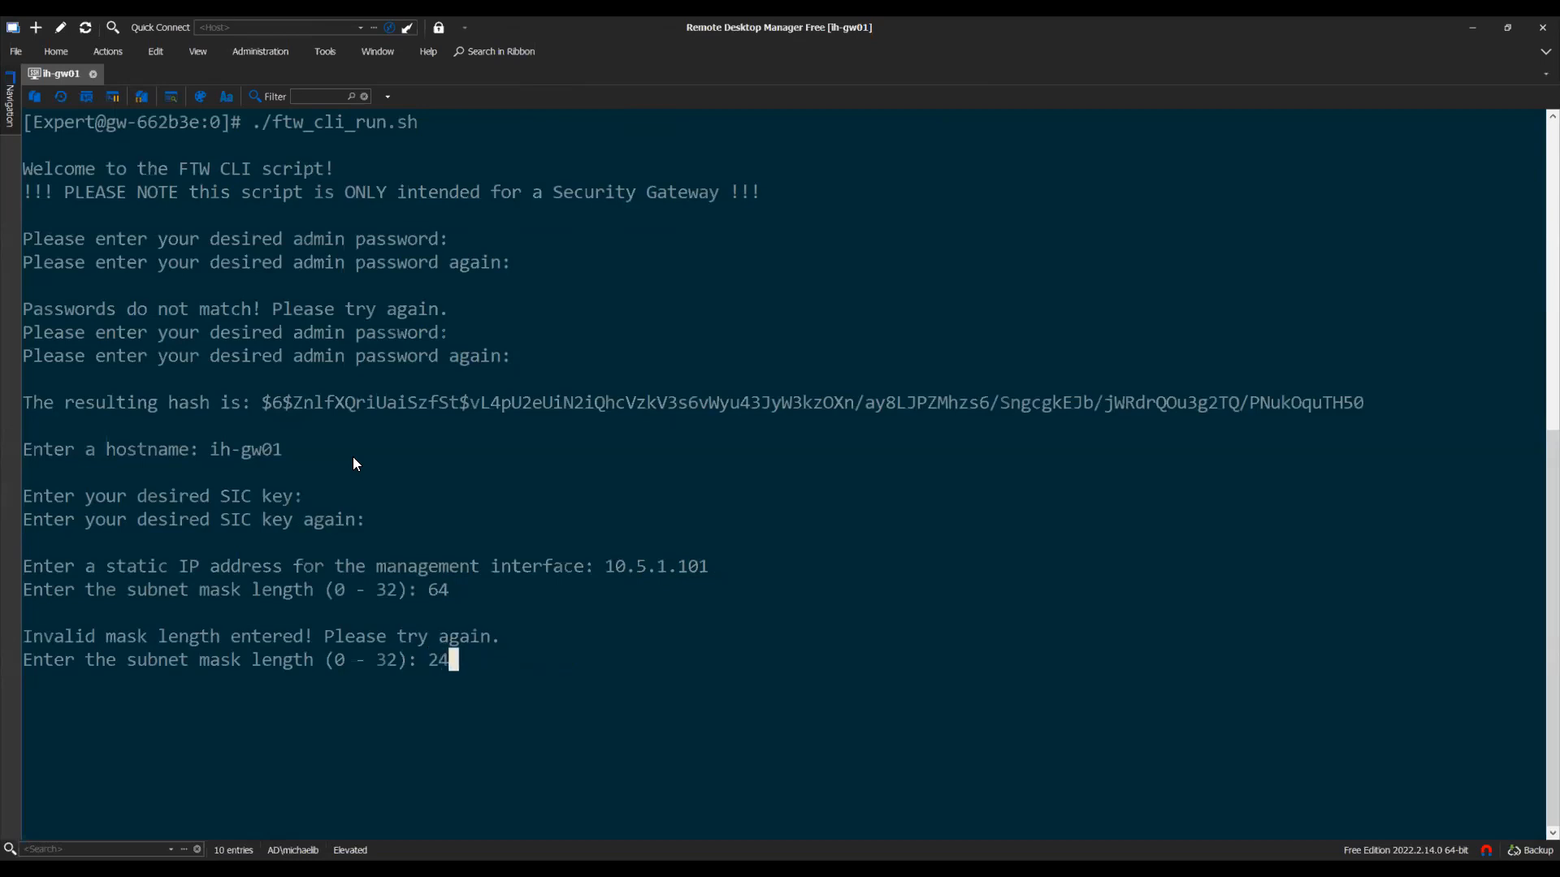
{"action": "key", "text": "Return"}
Enter default gateway 10.5.1.1 and type domain lab.local
{"action": "type", "text": "10.5.1.1"}
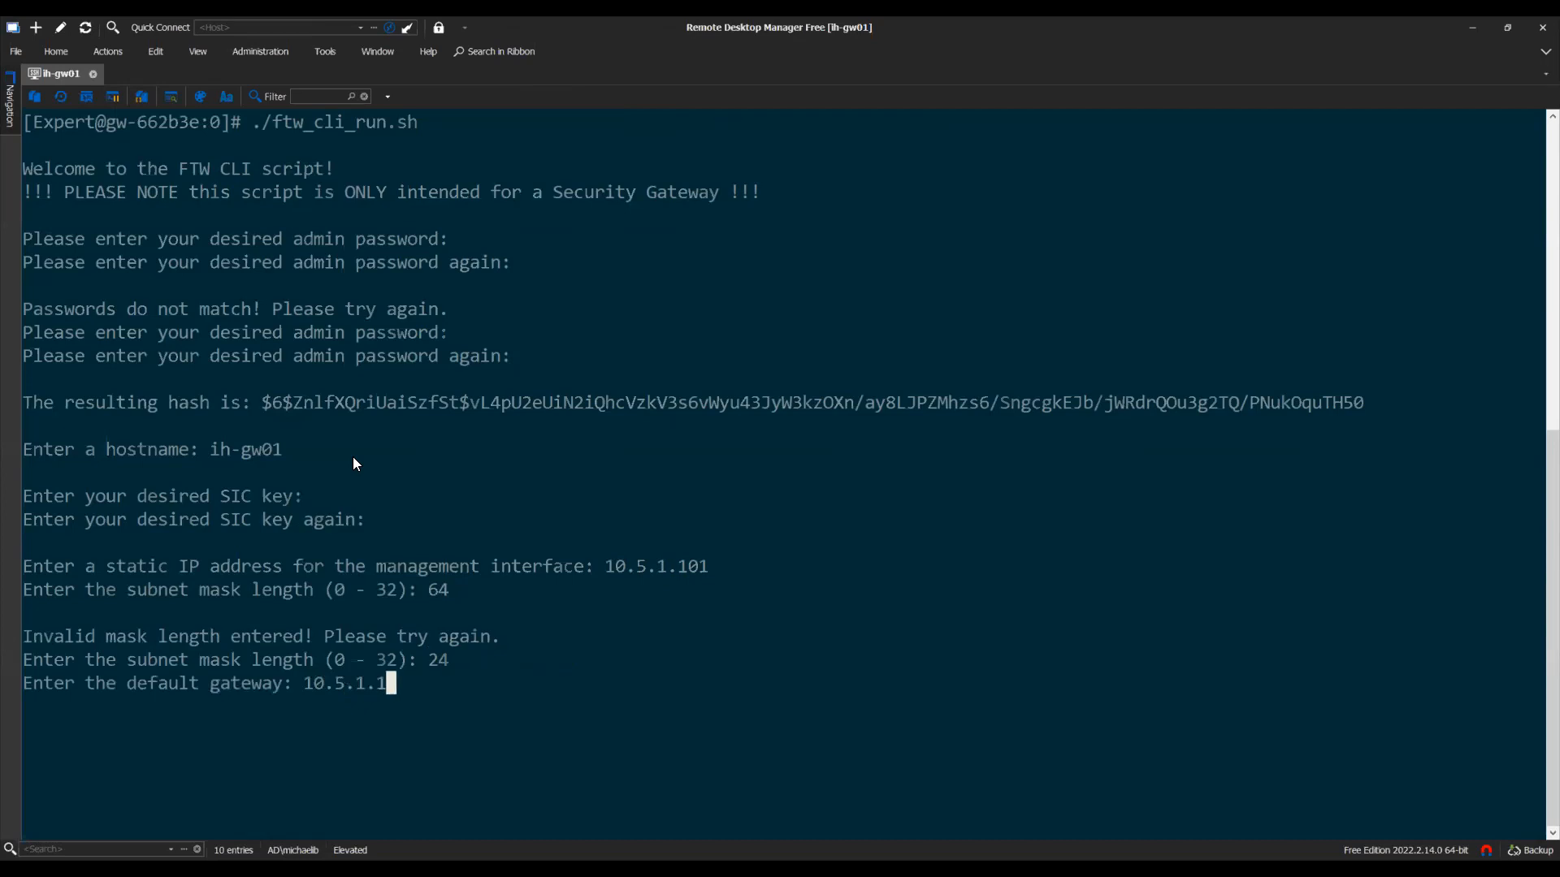
{"action": "key", "text": "Return"}
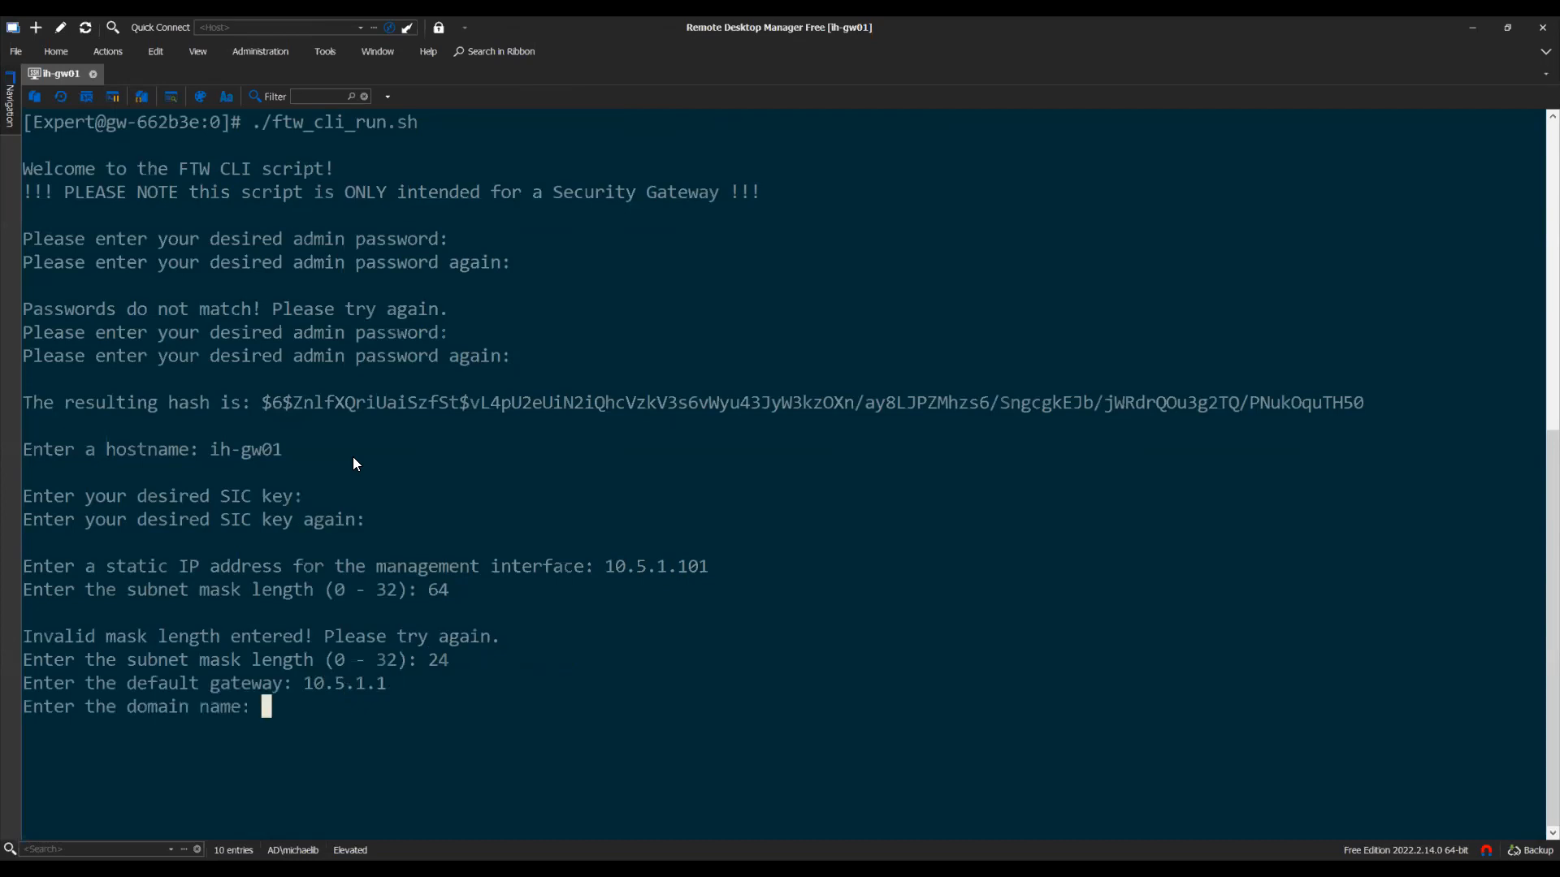
{"action": "type", "text": "lab.local"}
Submit domain lab.local and DNS servers 10.5.1.10, 1.1.1.1 and 1.0.0.1
{"action": "key", "text": "Return"}
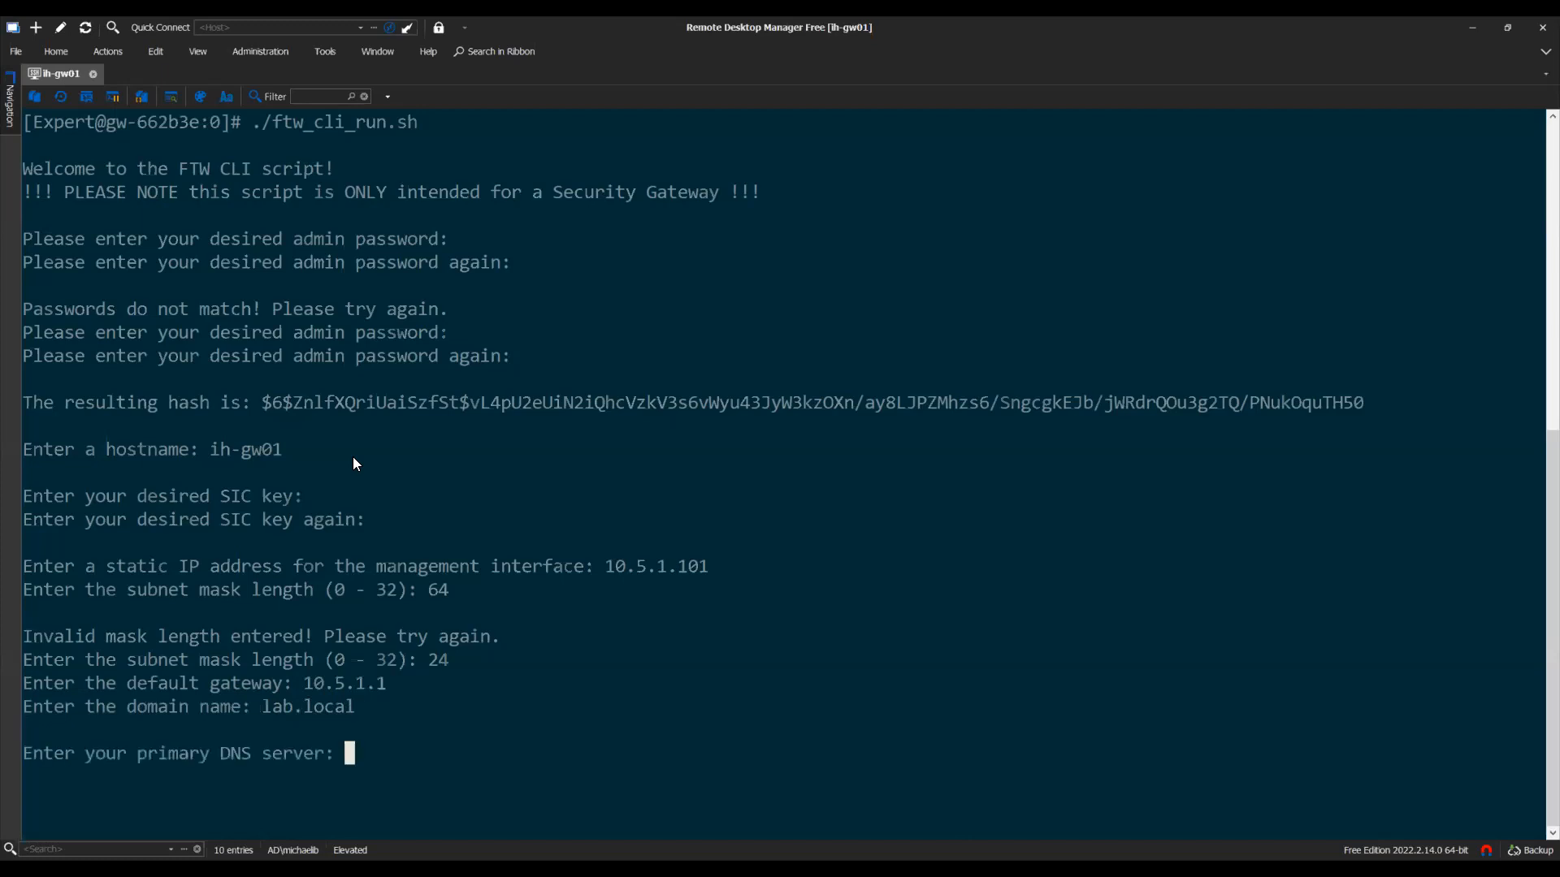
{"action": "type", "text": "10.5.1.10"}
{"action": "key", "text": "Return"}
{"action": "type", "text": "1.1.1.1"}
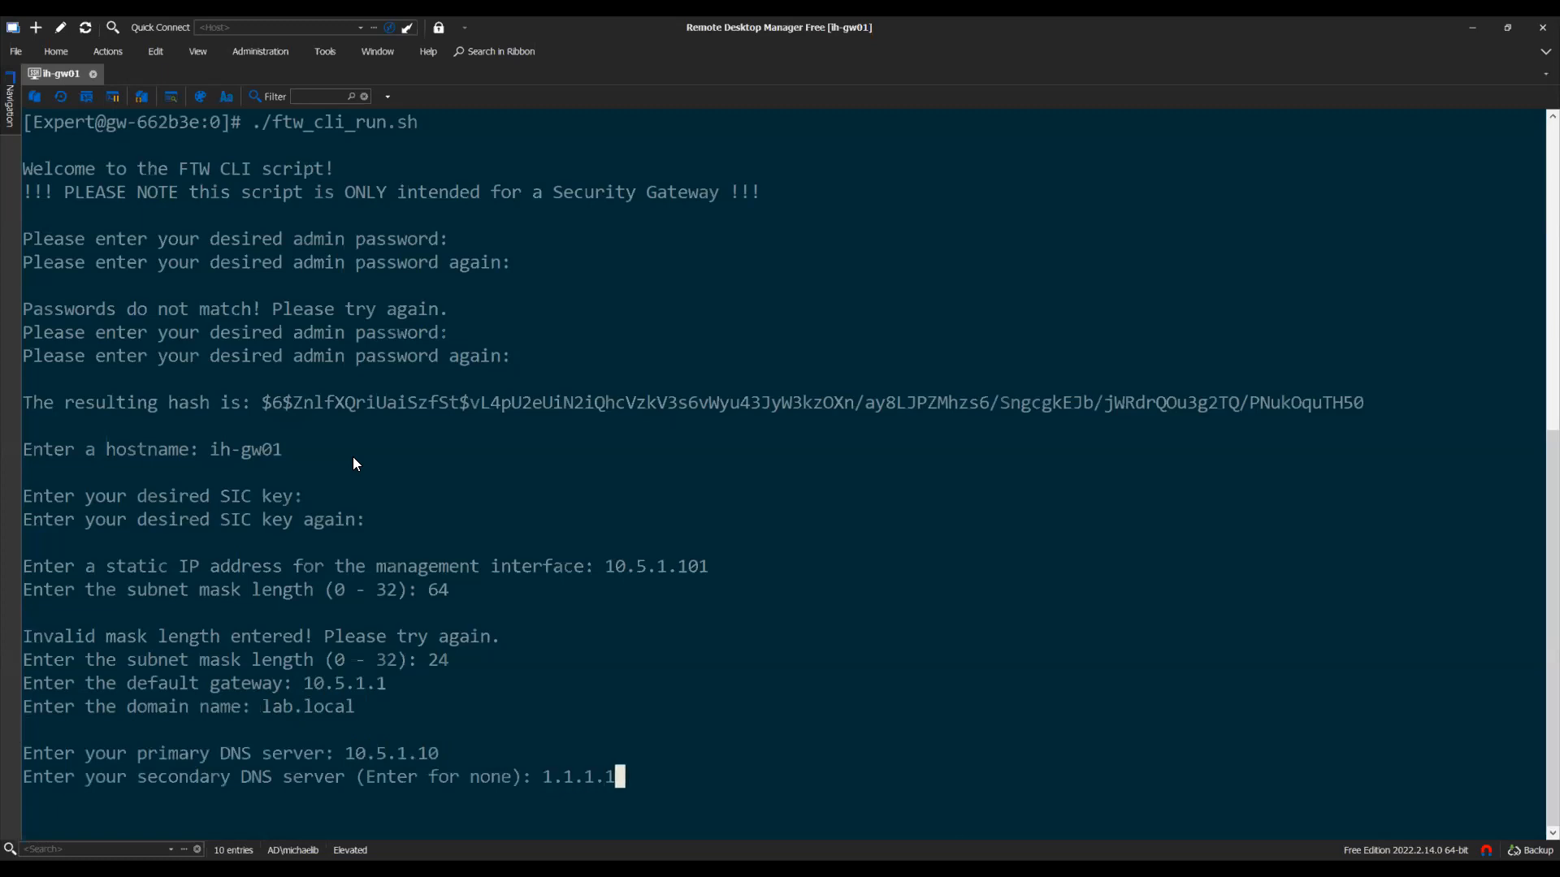
{"action": "key", "text": "Return"}
{"action": "type", "text": "1.0.0.1"}
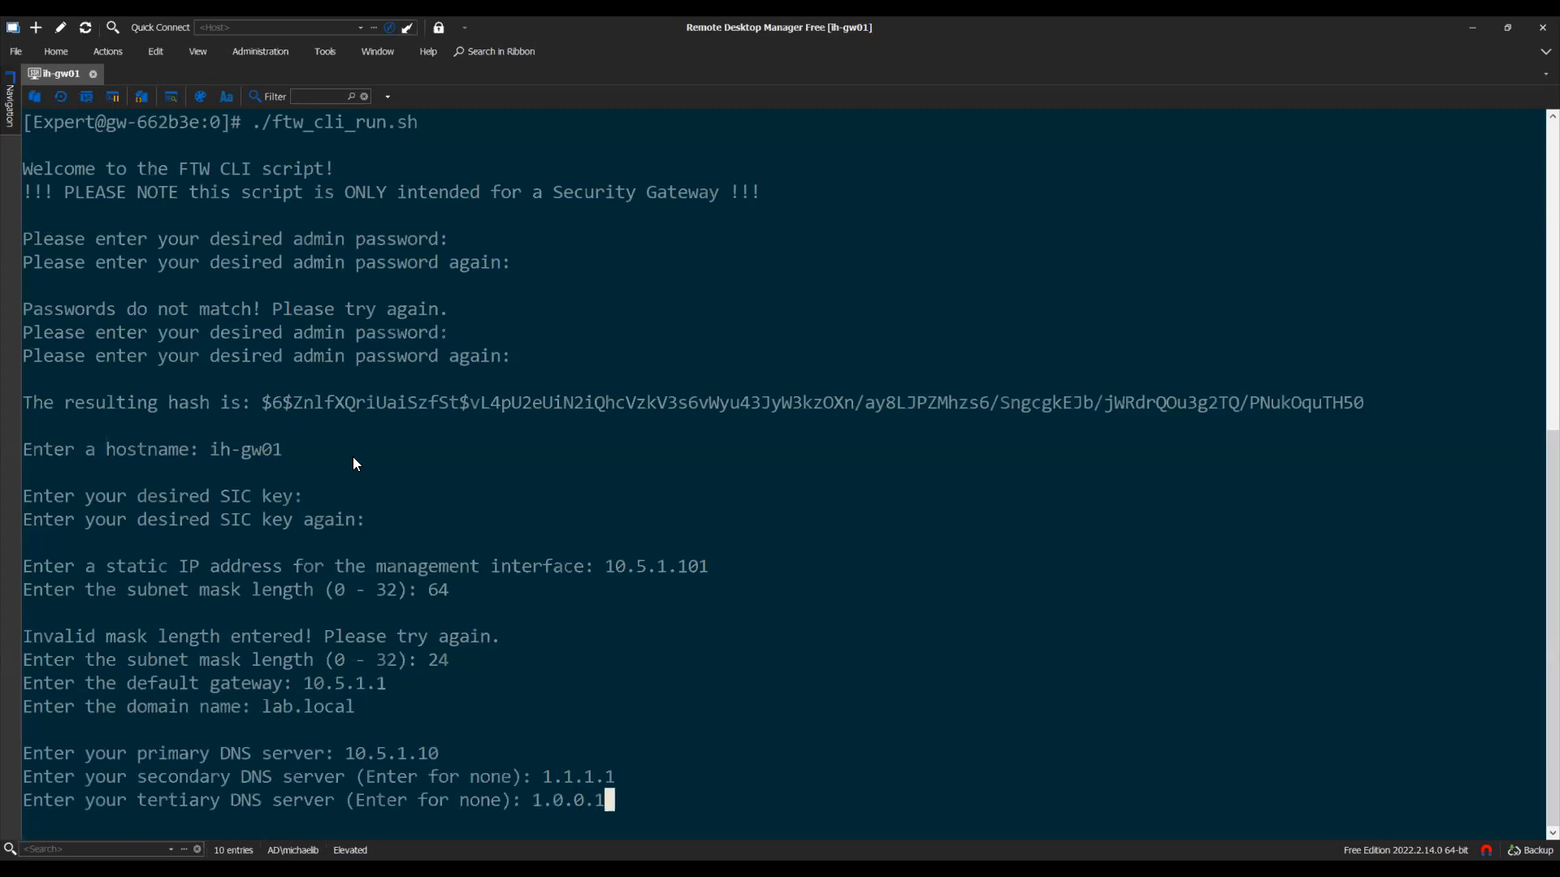
{"action": "key", "text": "Return"}
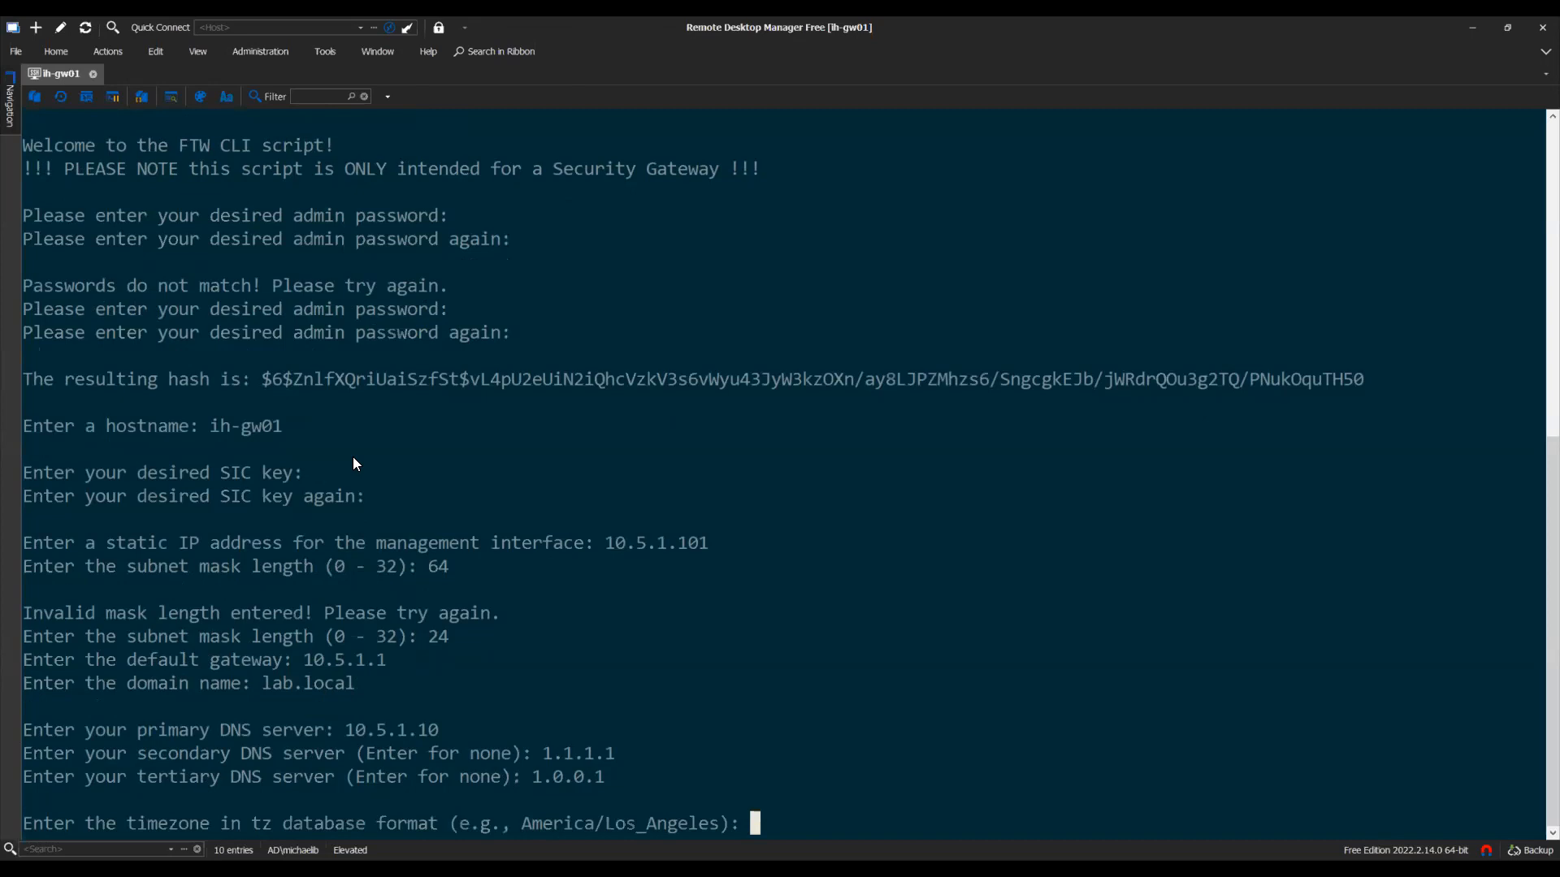
Set timezone America/New_York and NTP servers time.apple.com and time.microsoft.com
{"action": "type", "text": "America/N"}
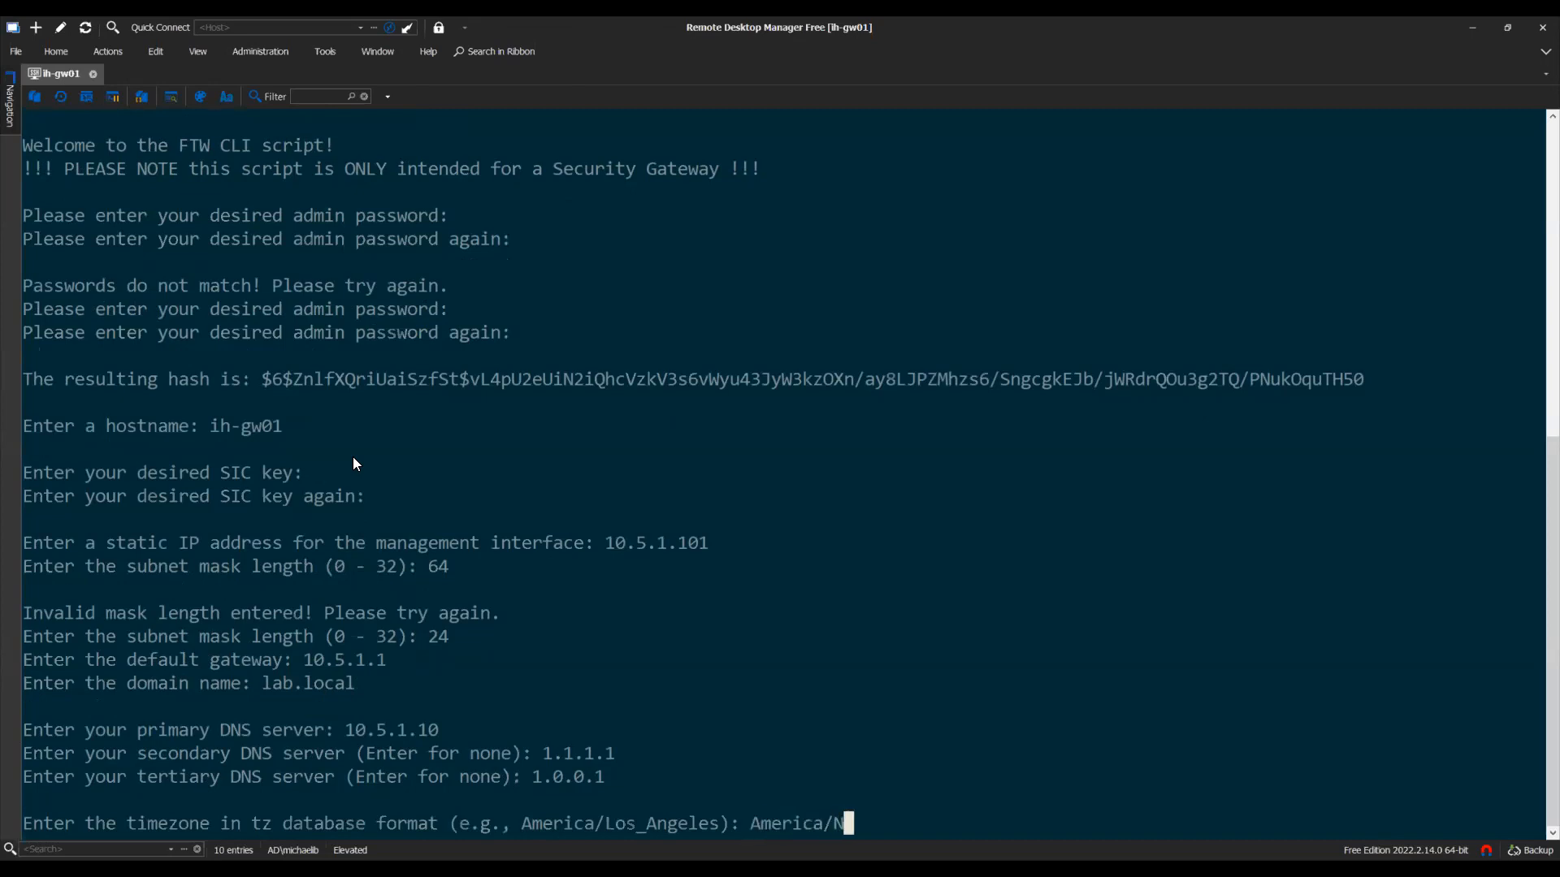
{"action": "type", "text": "ew_York"}
{"action": "key", "text": "Return"}
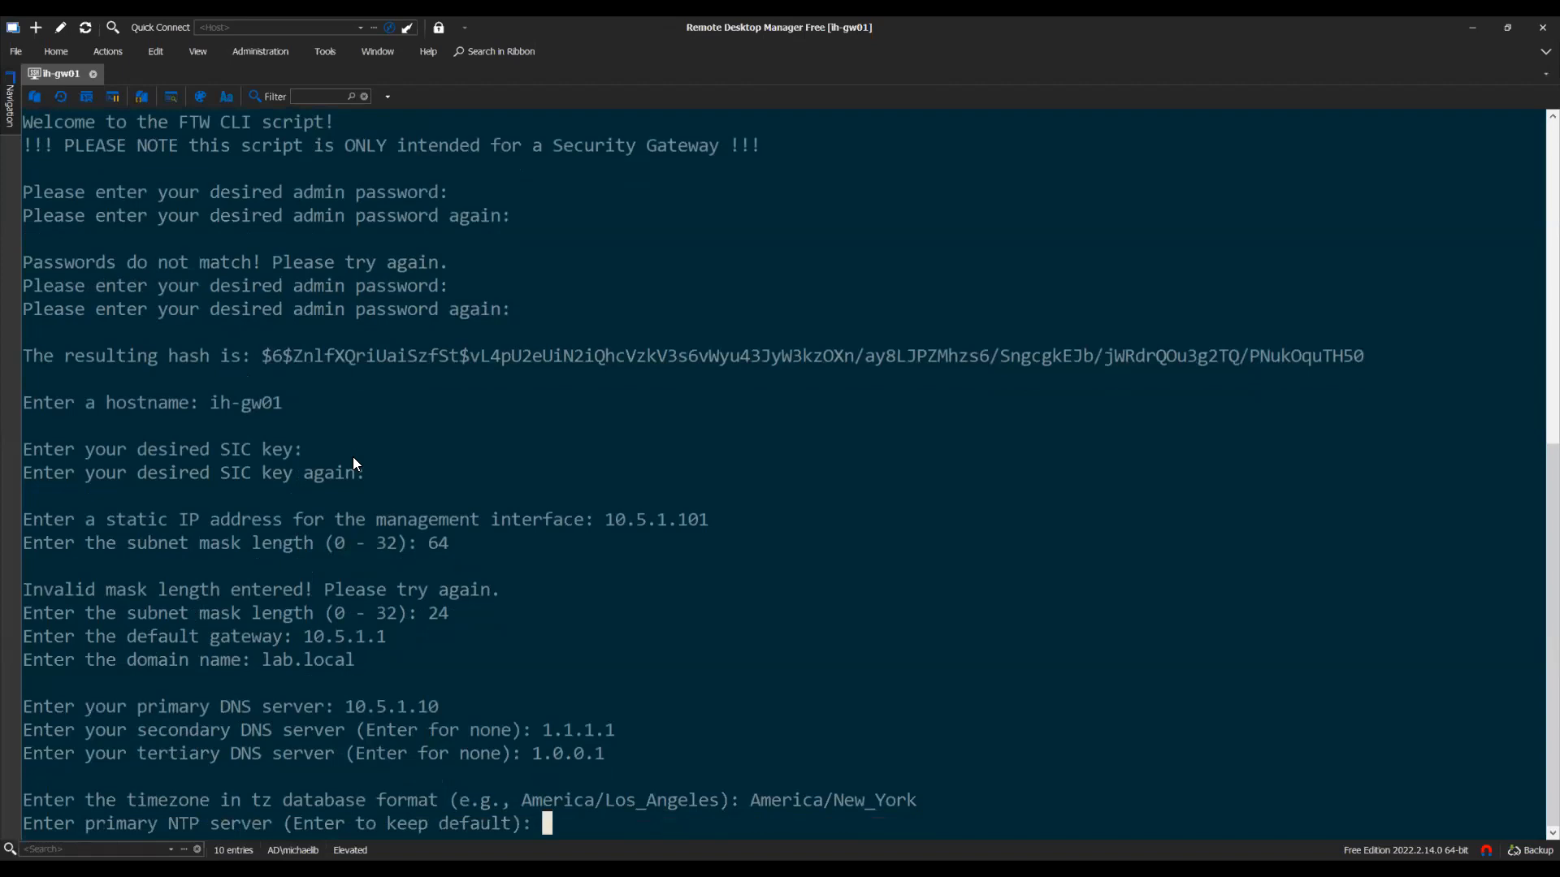
{"action": "type", "text": "time.apple.com"}
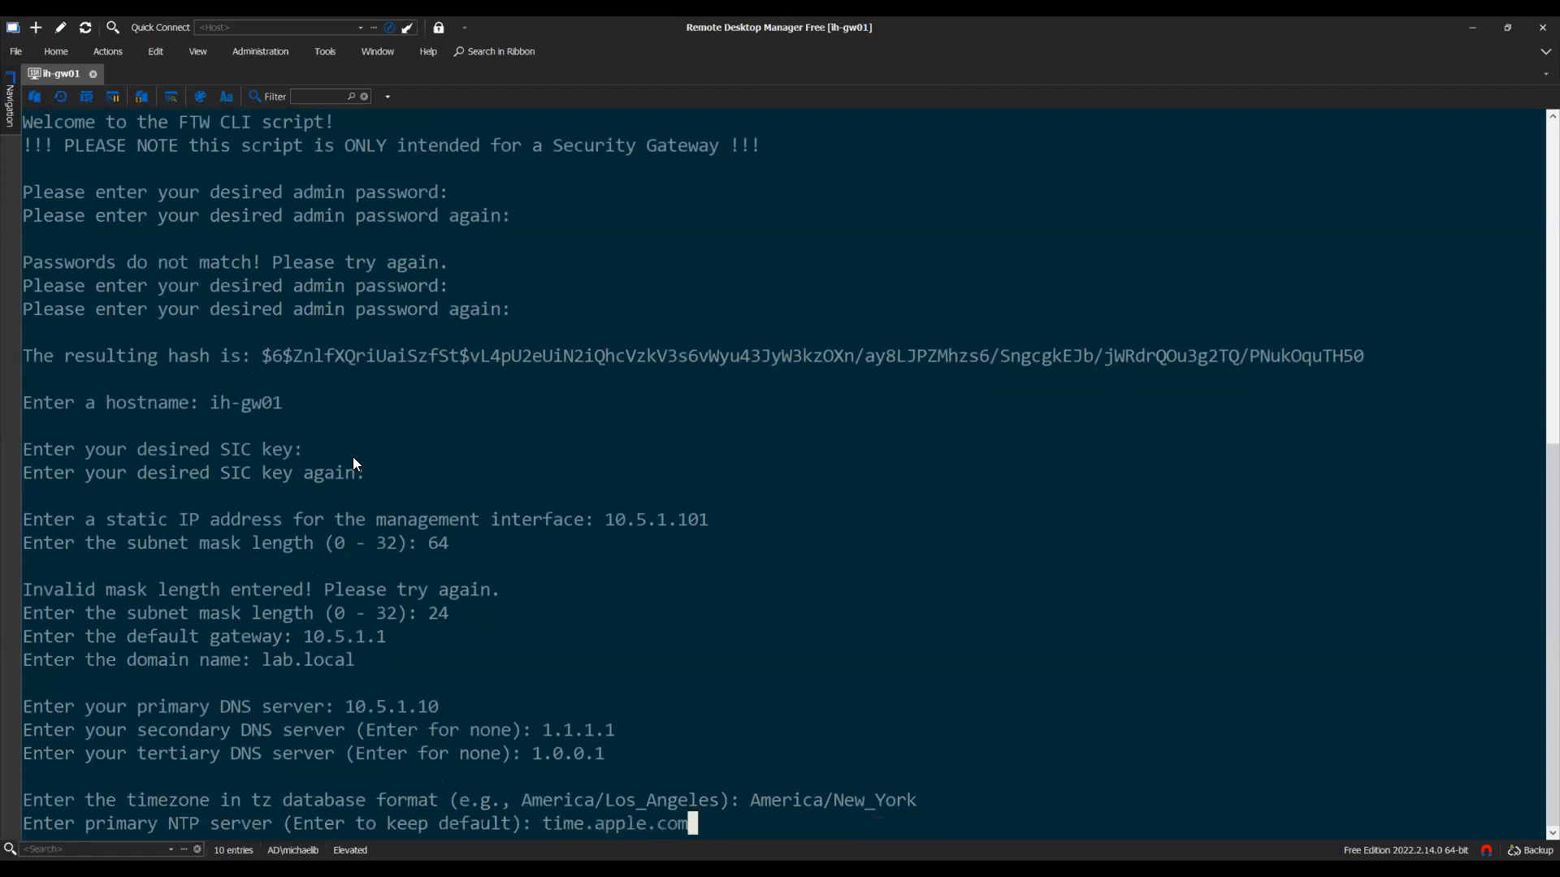
{"action": "key", "text": "Return"}
{"action": "type", "text": "time.microsoft.com"}
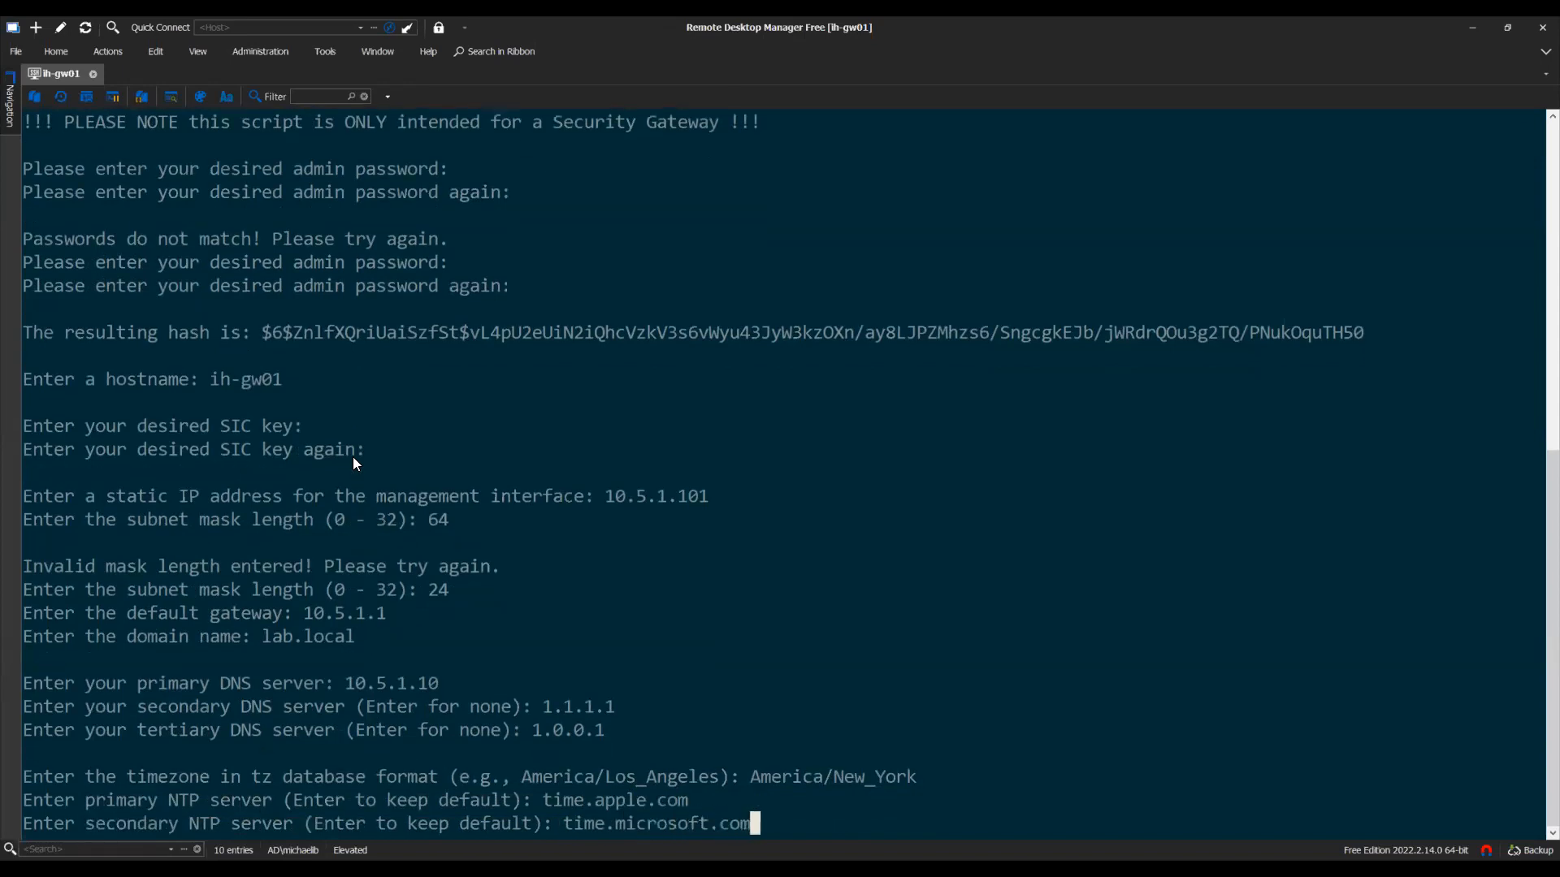
{"action": "key", "text": "Return"}
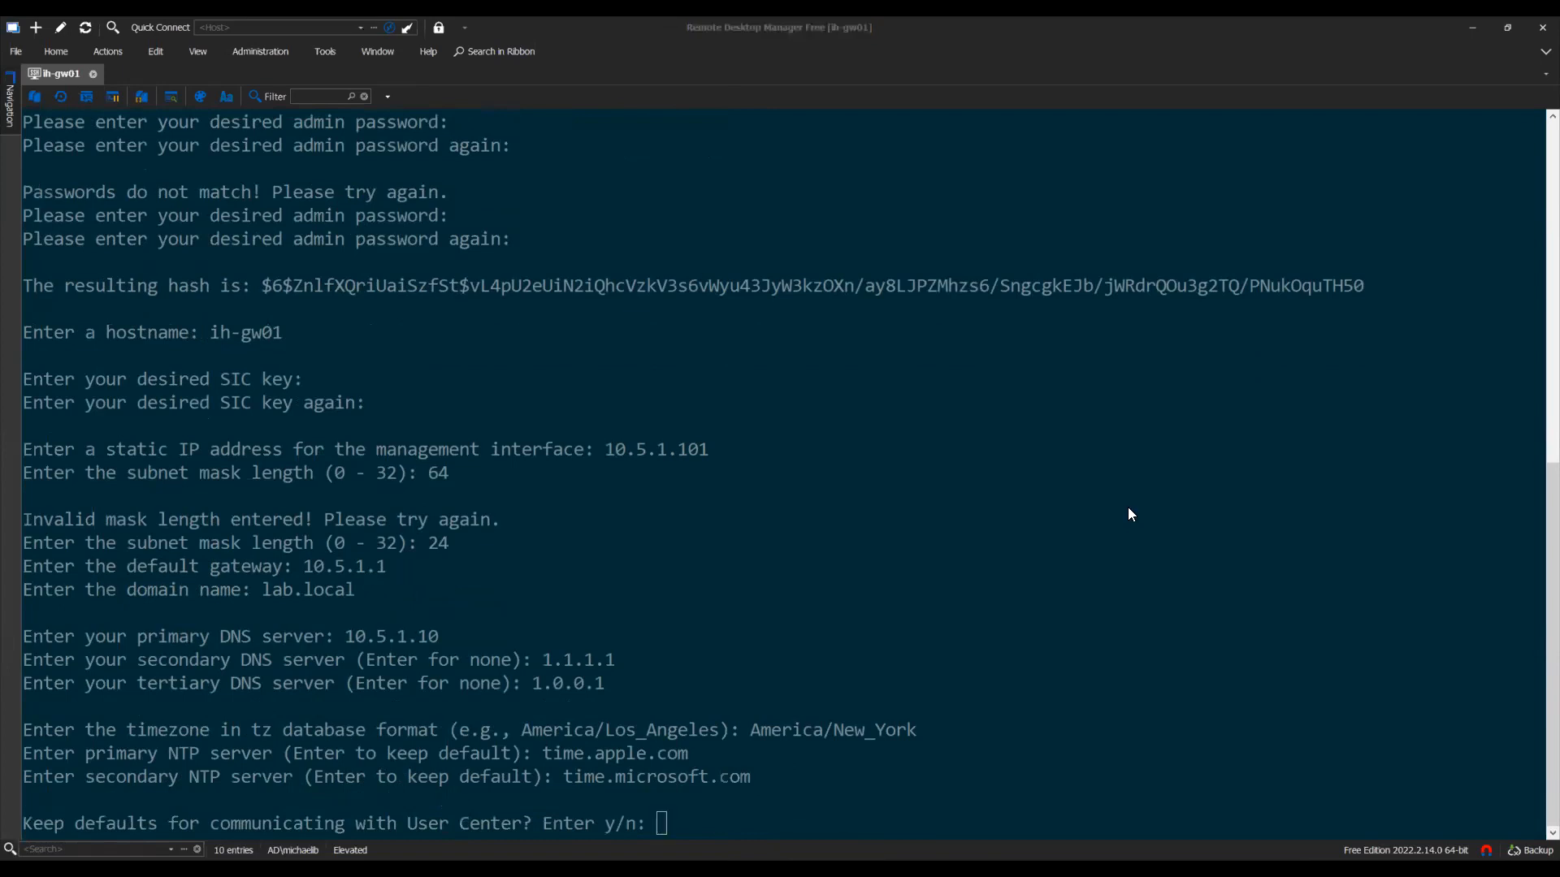
Decline keeping User Center defaults and decline downloading info from User Center
{"action": "left_click", "coordinate": [1129, 509]}
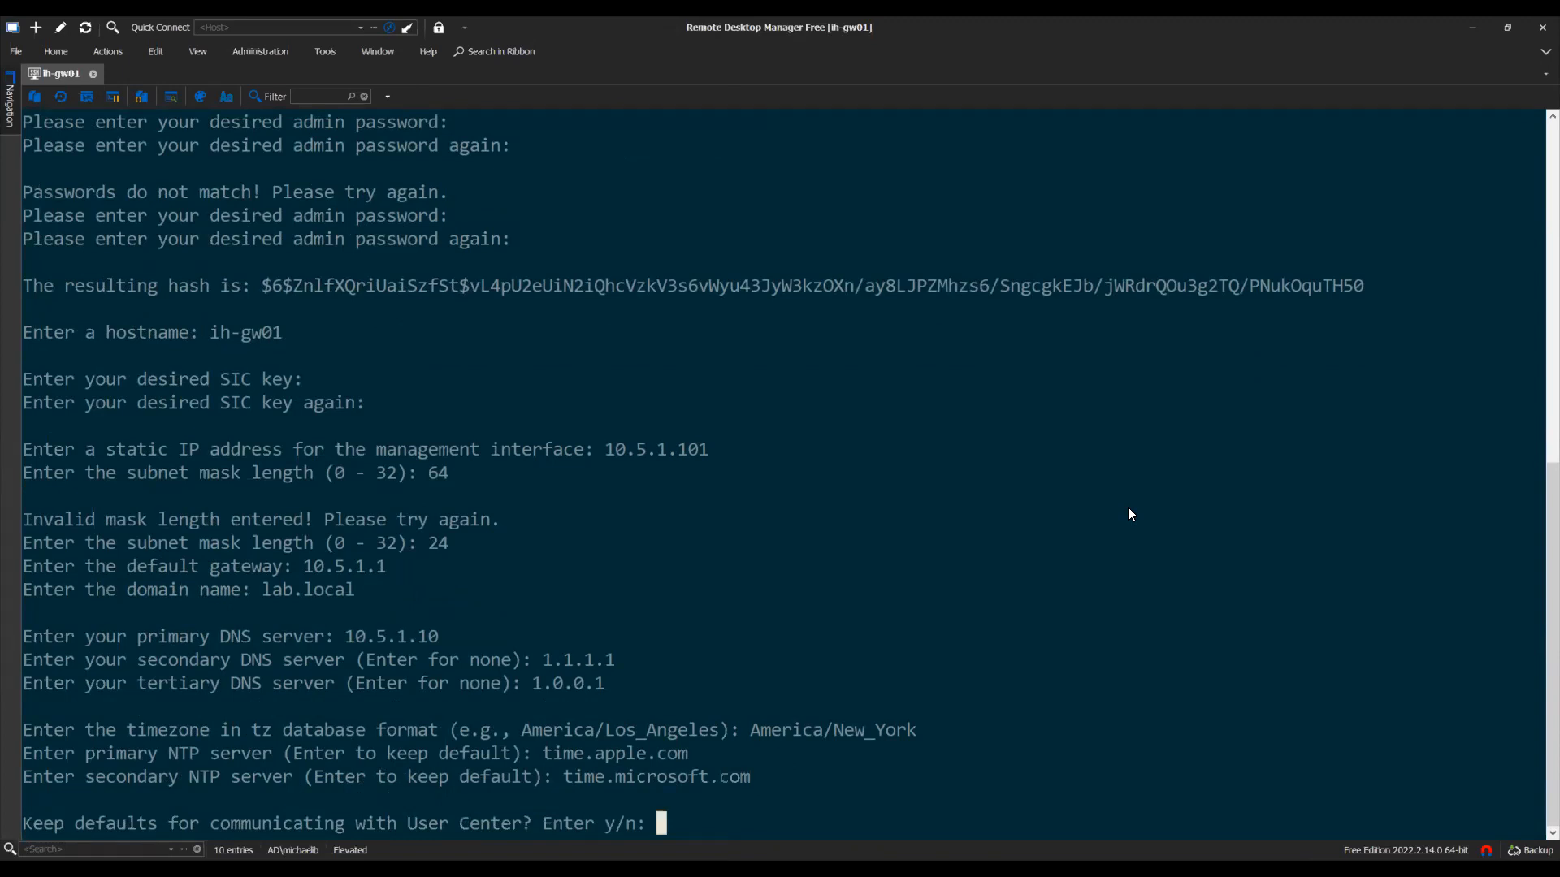
{"action": "type", "text": "n"}
{"action": "key", "text": "Return"}
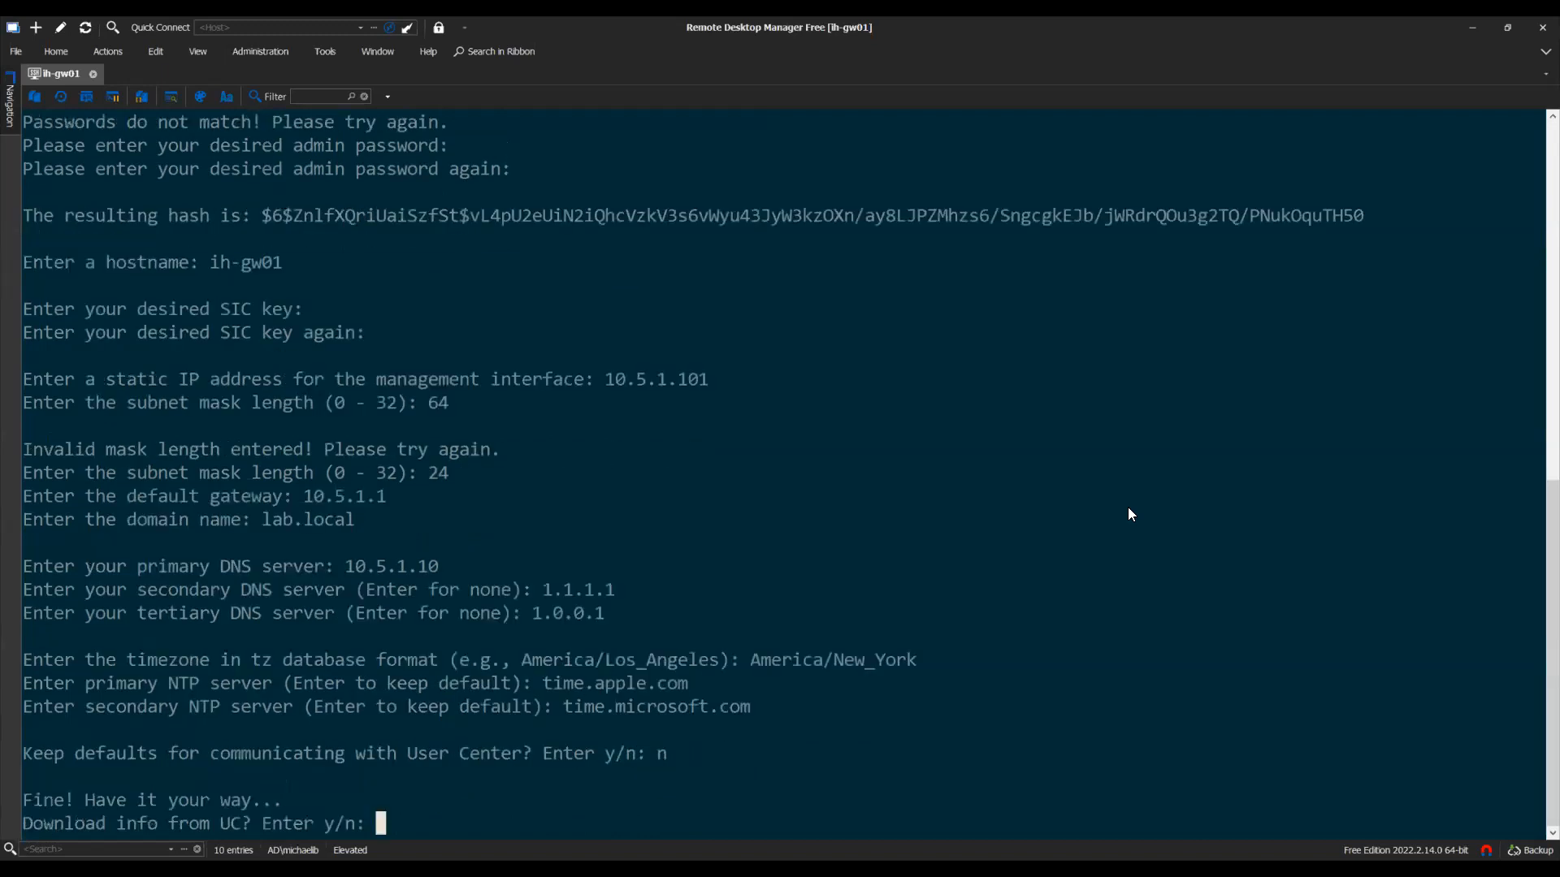
{"action": "left_click_drag", "start_coordinate": [277, 803], "coordinate": [31, 798]}
{"action": "left_click", "coordinate": [561, 757]}
{"action": "type", "text": "n"}
{"action": "key", "text": "Return"}
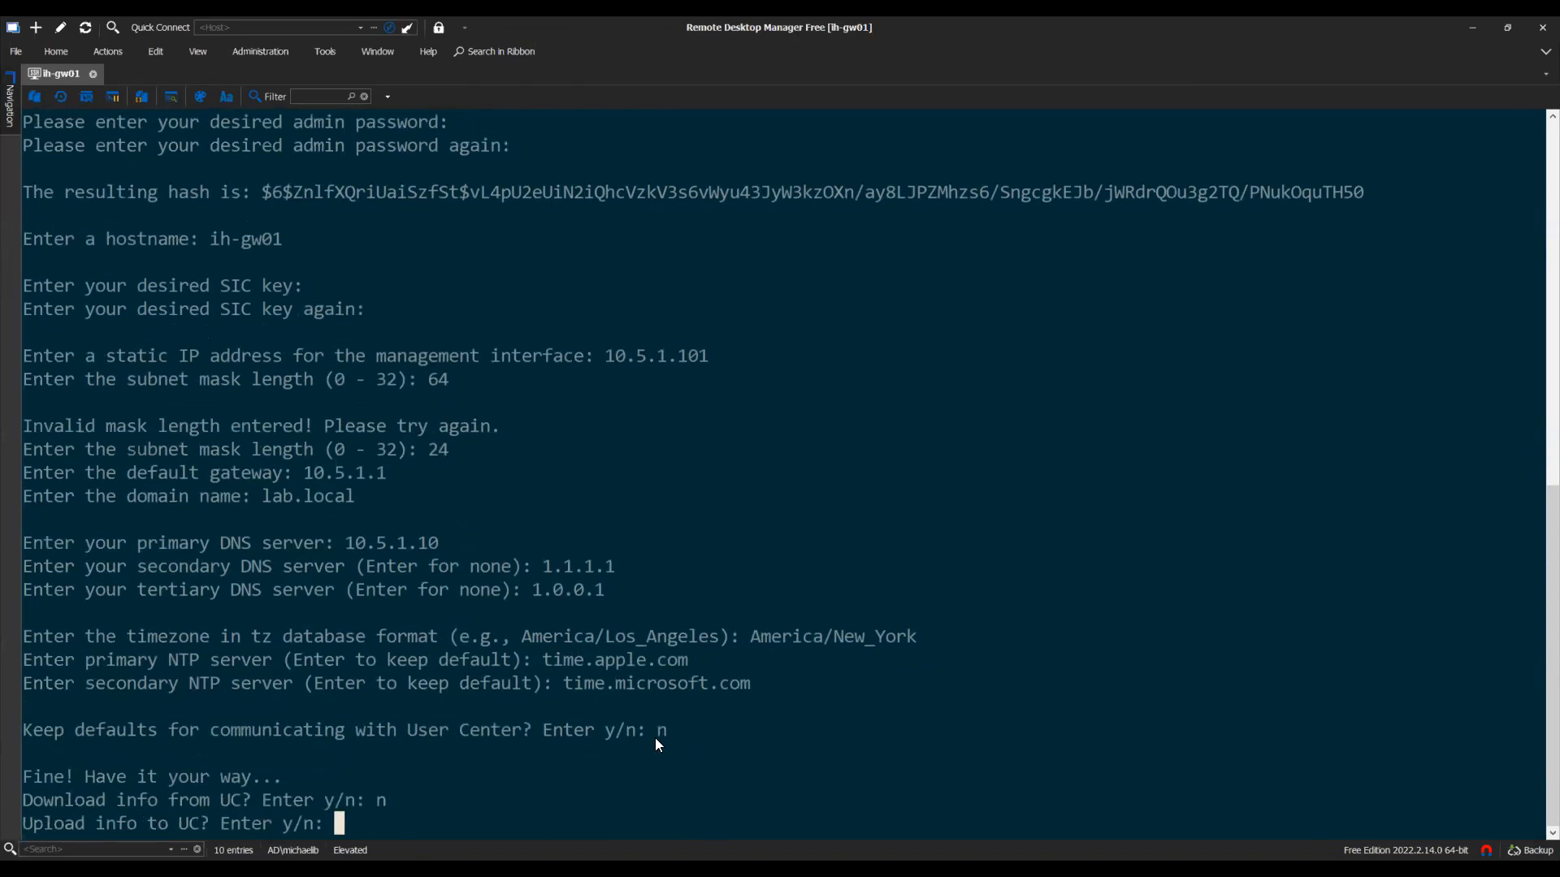
Allow uploading info to User Center, decline crash-data upload, and enable automatic reboot
{"action": "type", "text": "y"}
{"action": "key", "text": "Return"}
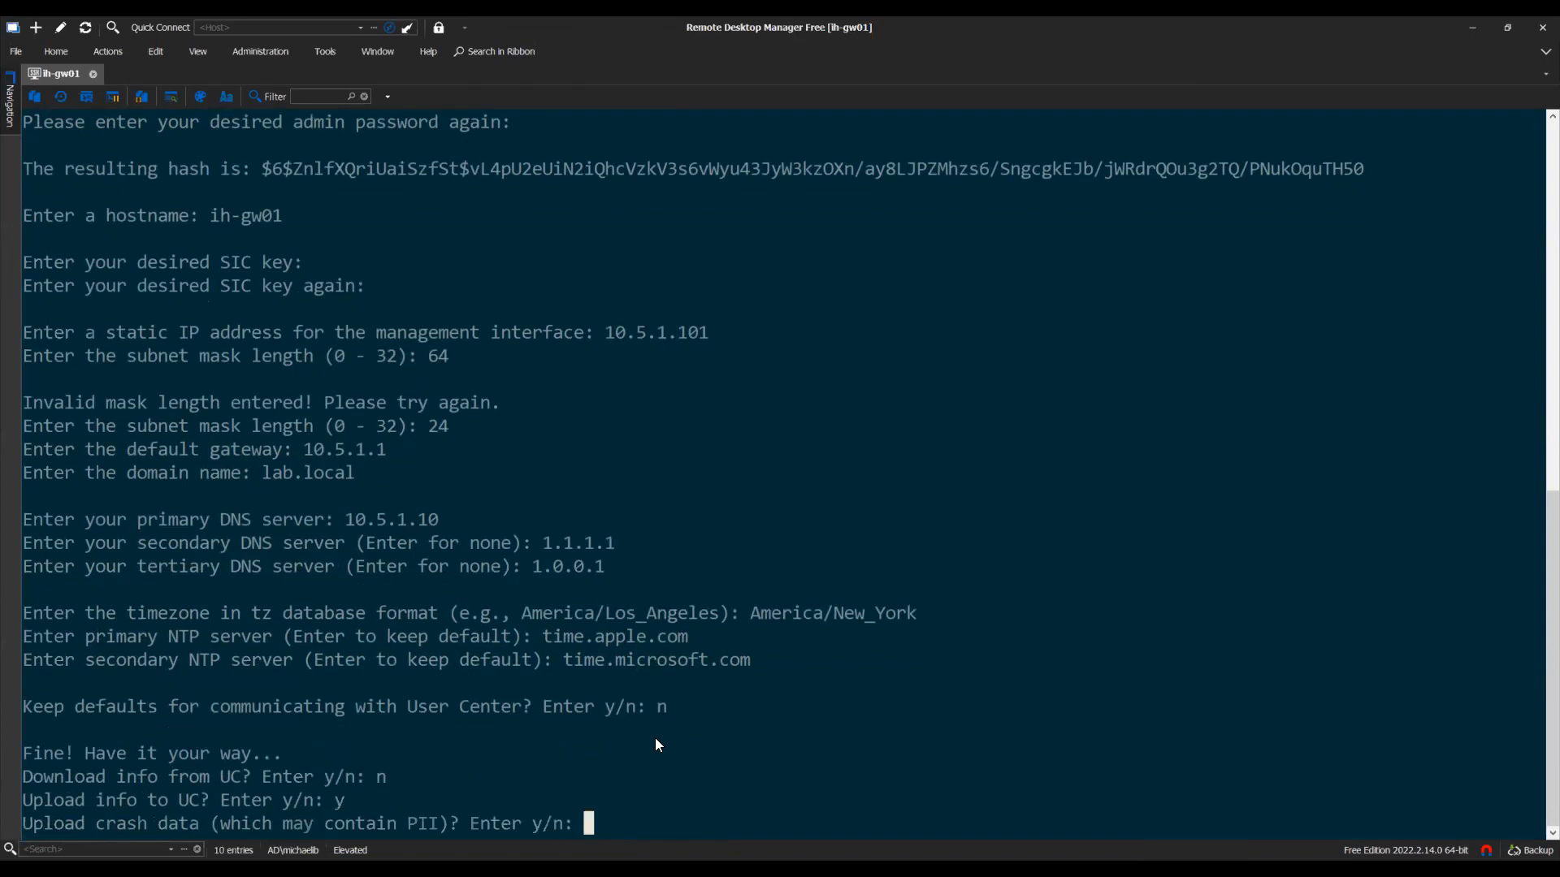
{"action": "type", "text": "n"}
{"action": "key", "text": "Return"}
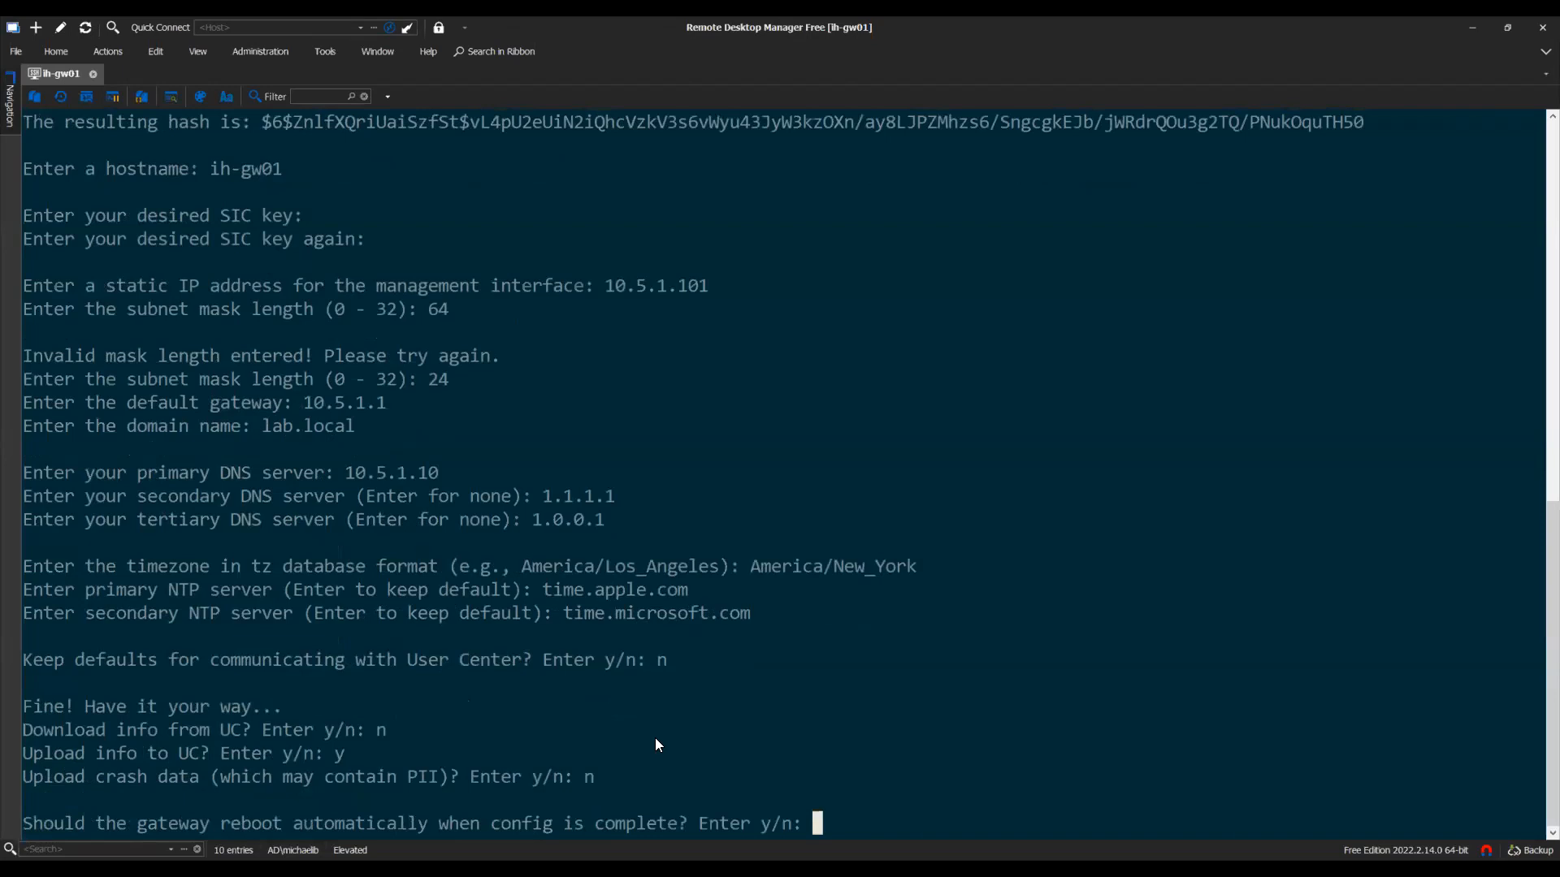
{"action": "type", "text": "y"}
{"action": "key", "text": "Return"}
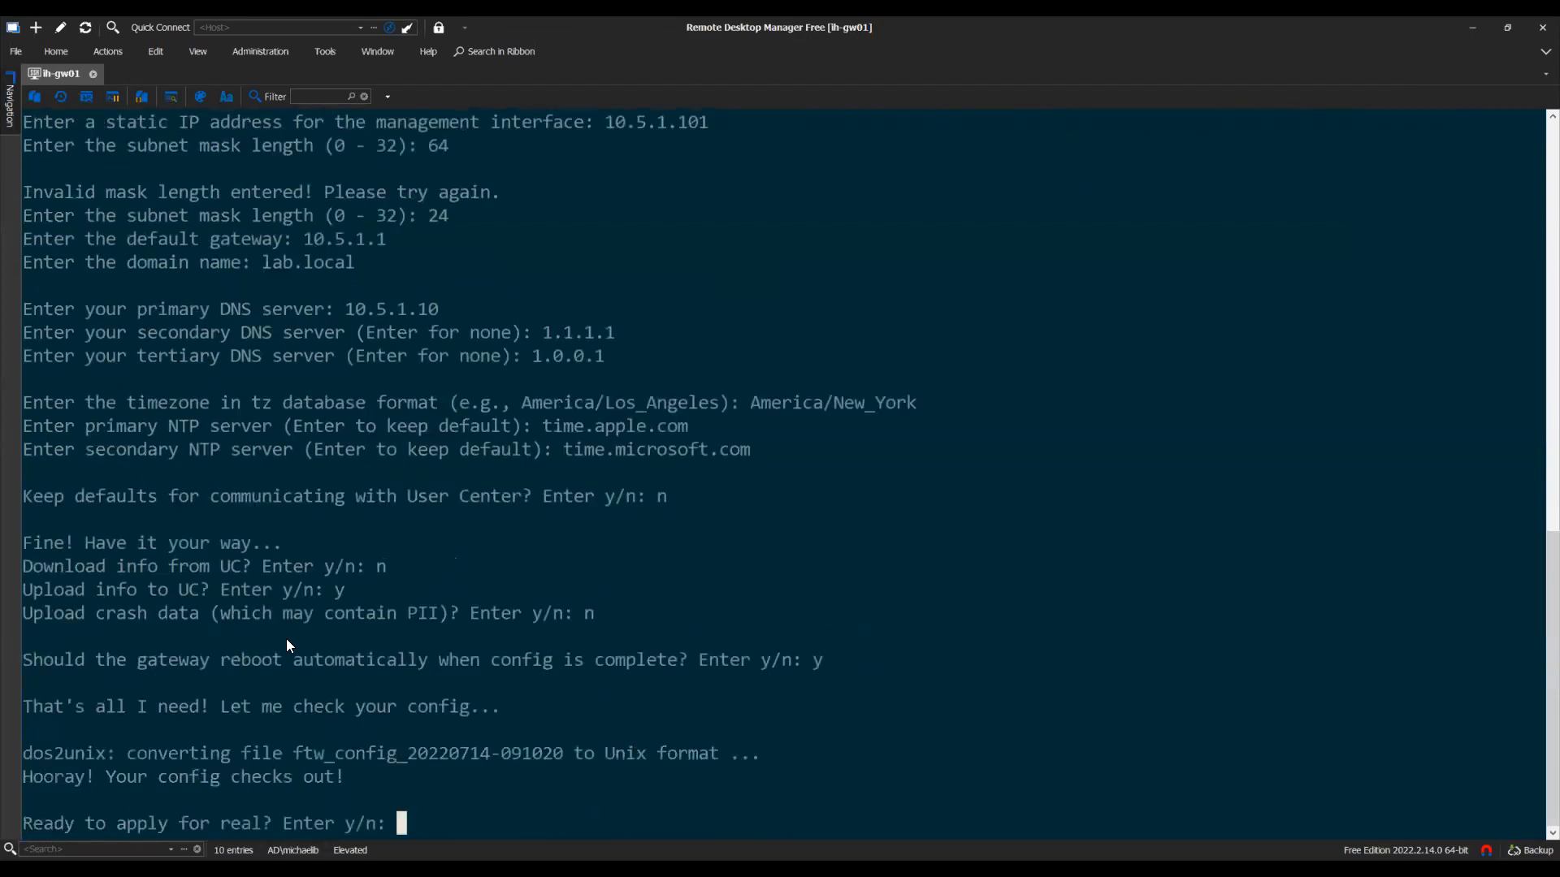
Review the 'config checks out' result and answer y to apply the configuration for real
{"action": "left_click_drag", "start_coordinate": [30, 705], "coordinate": [576, 711]}
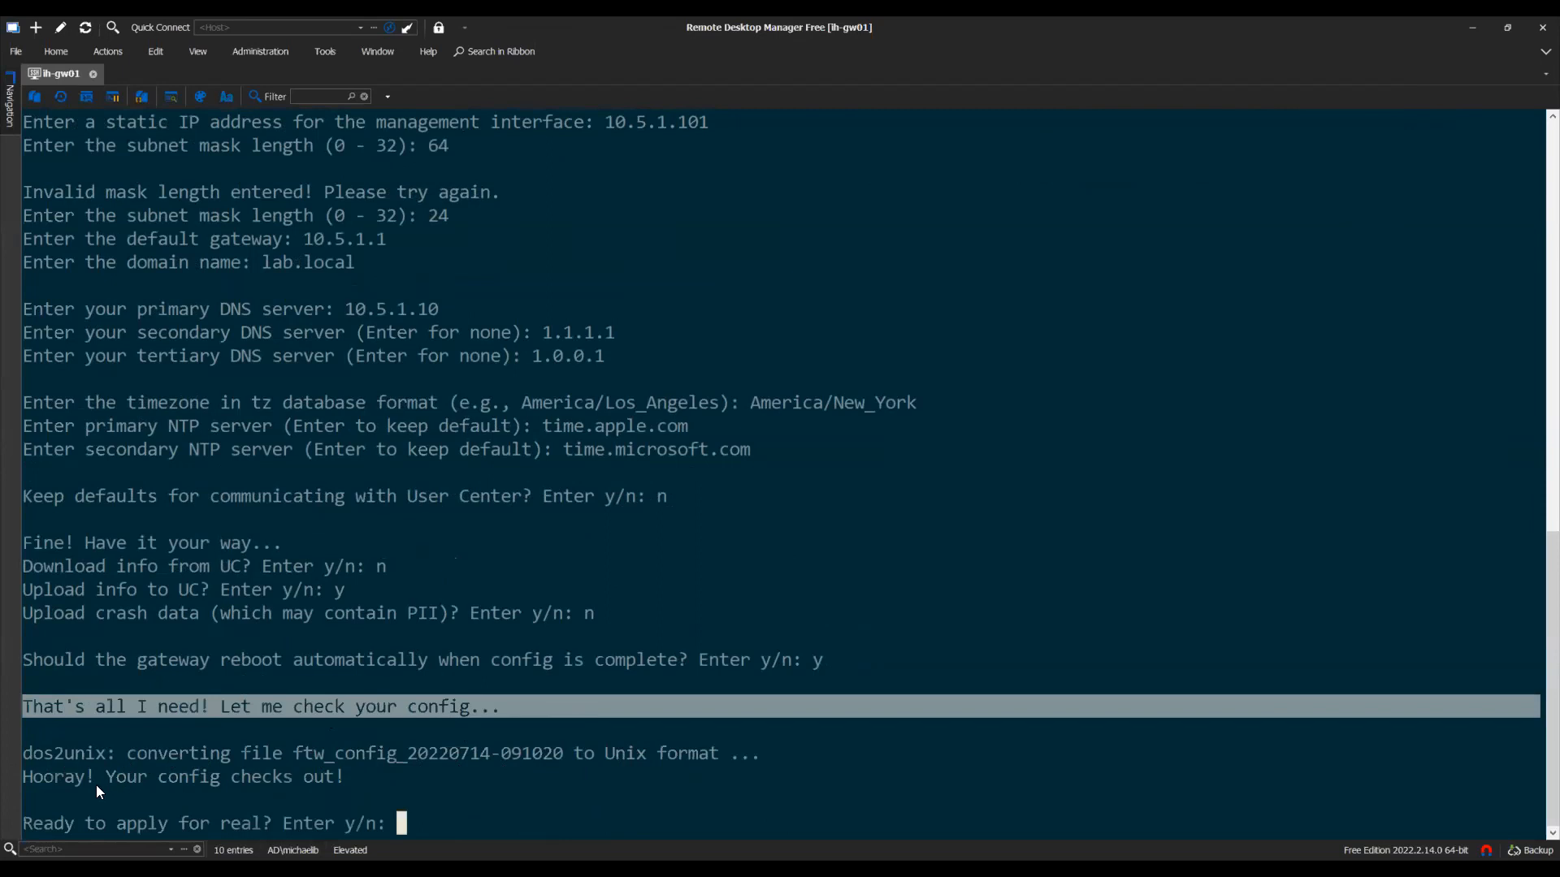
{"action": "left_click_drag", "start_coordinate": [24, 779], "coordinate": [343, 777]}
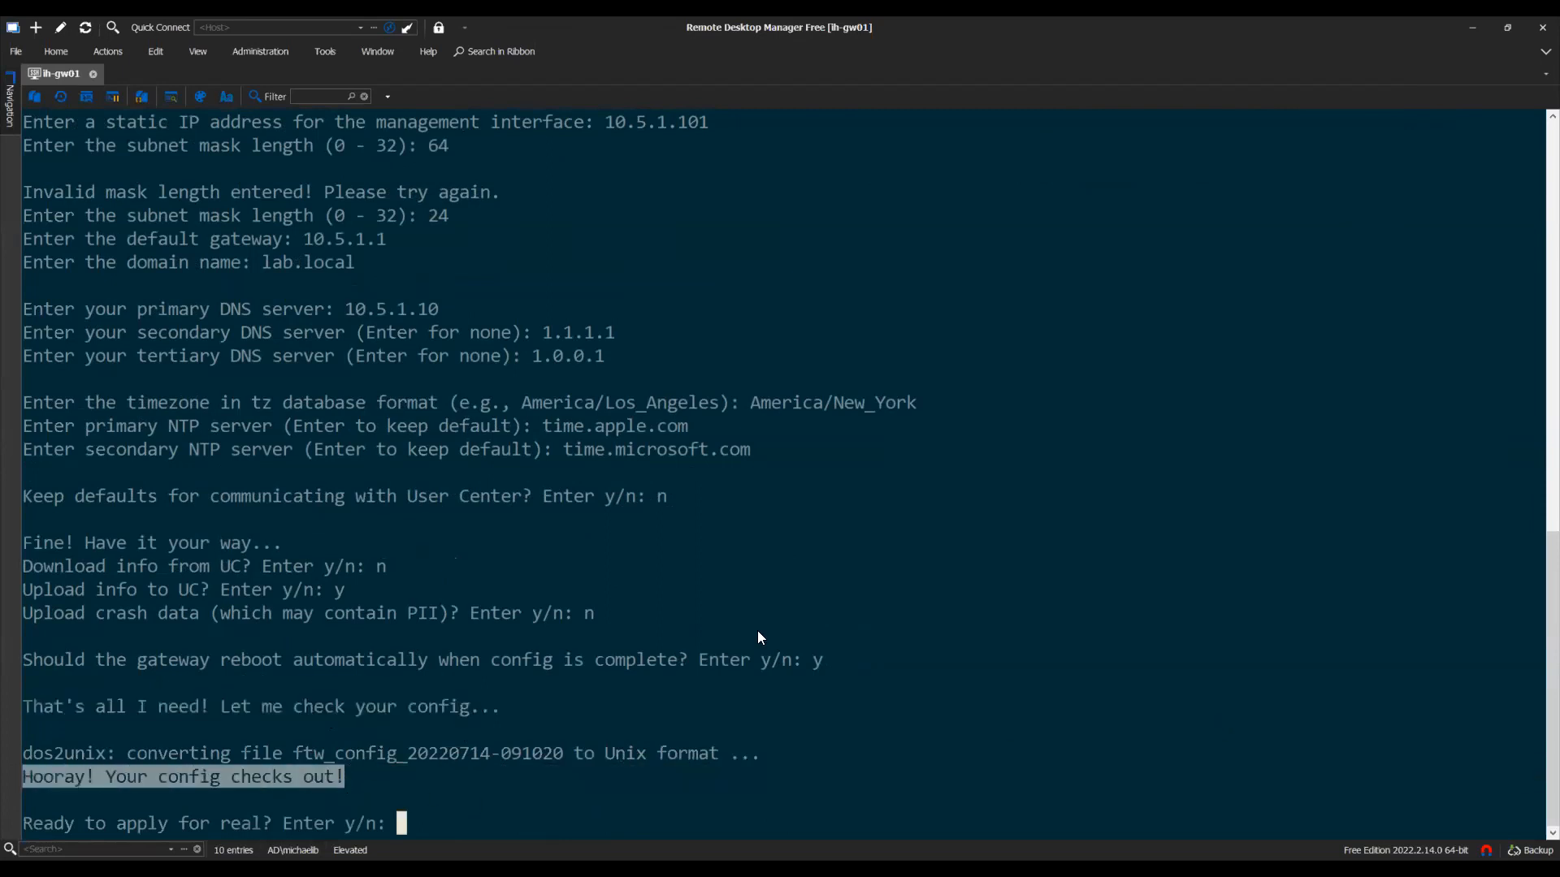
{"action": "left_click", "coordinate": [190, 822]}
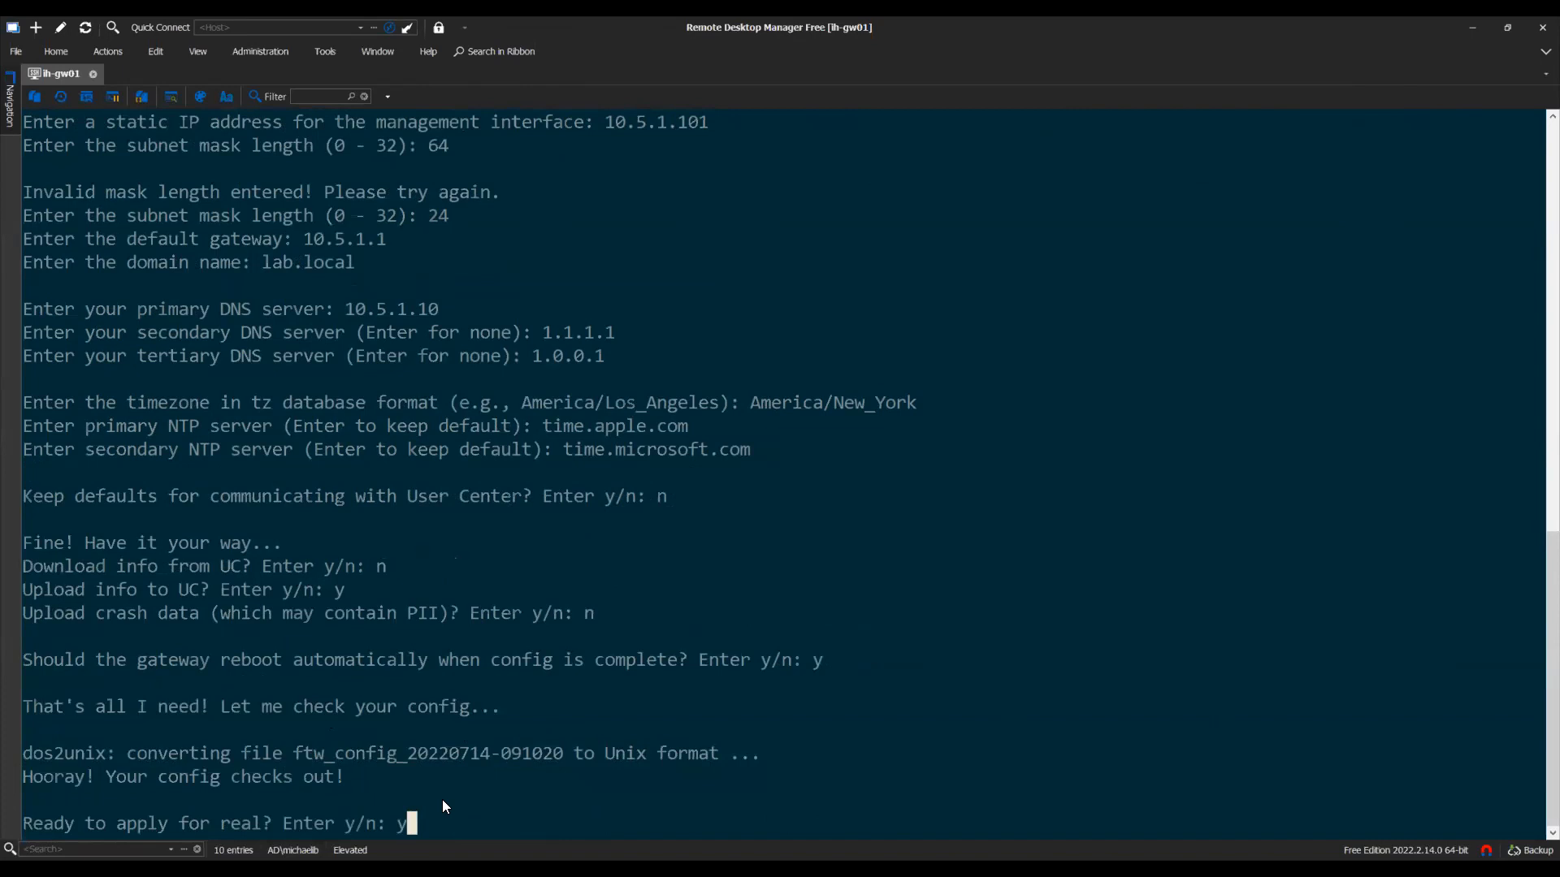
{"action": "type", "text": "y"}
{"action": "key", "text": "Return"}
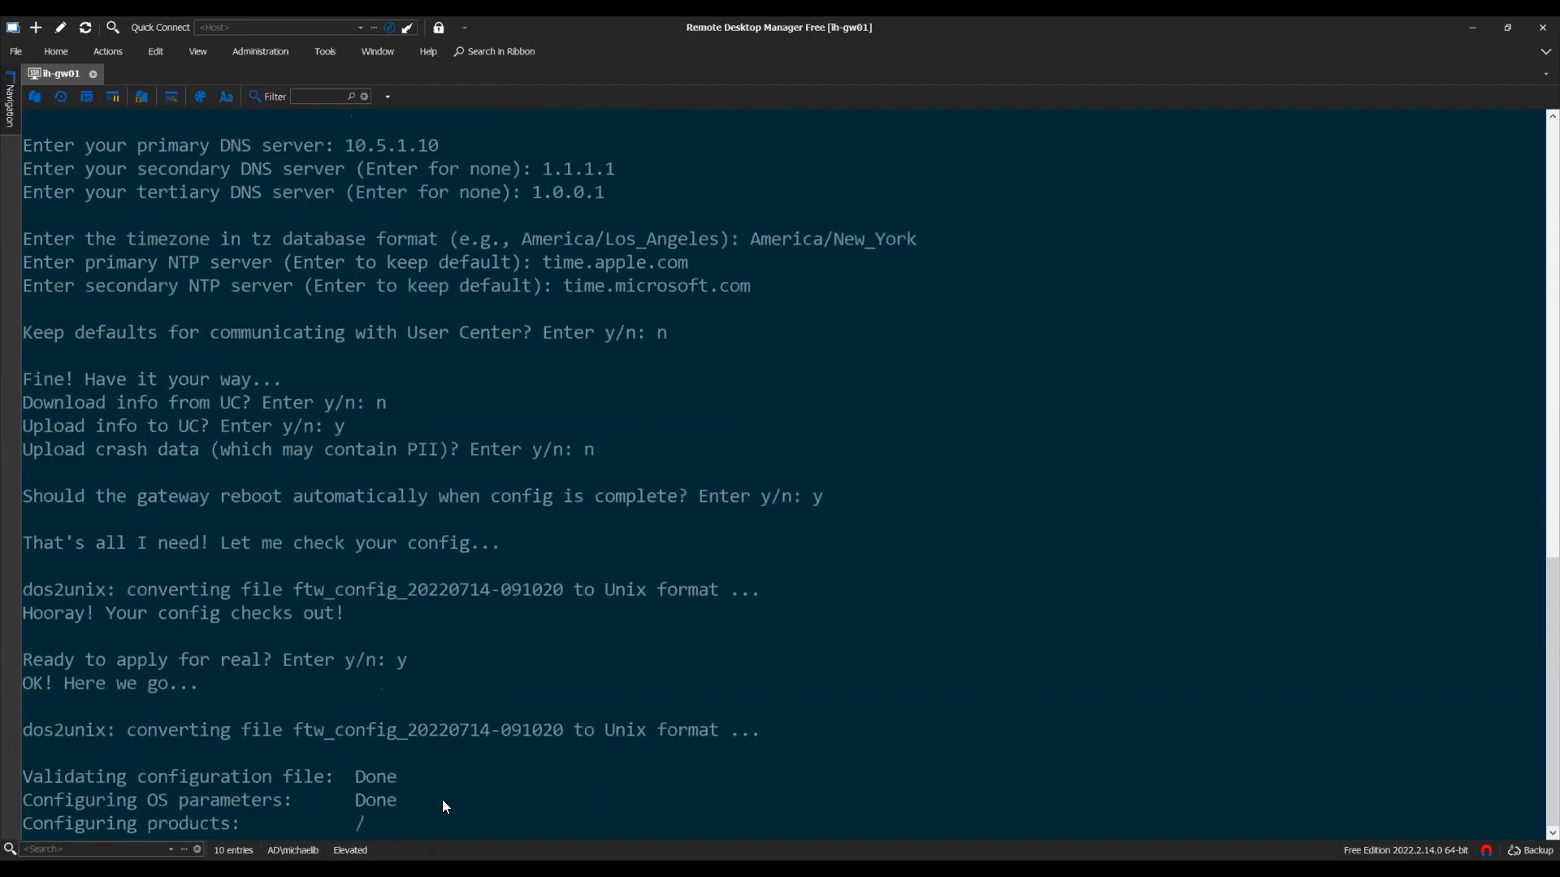